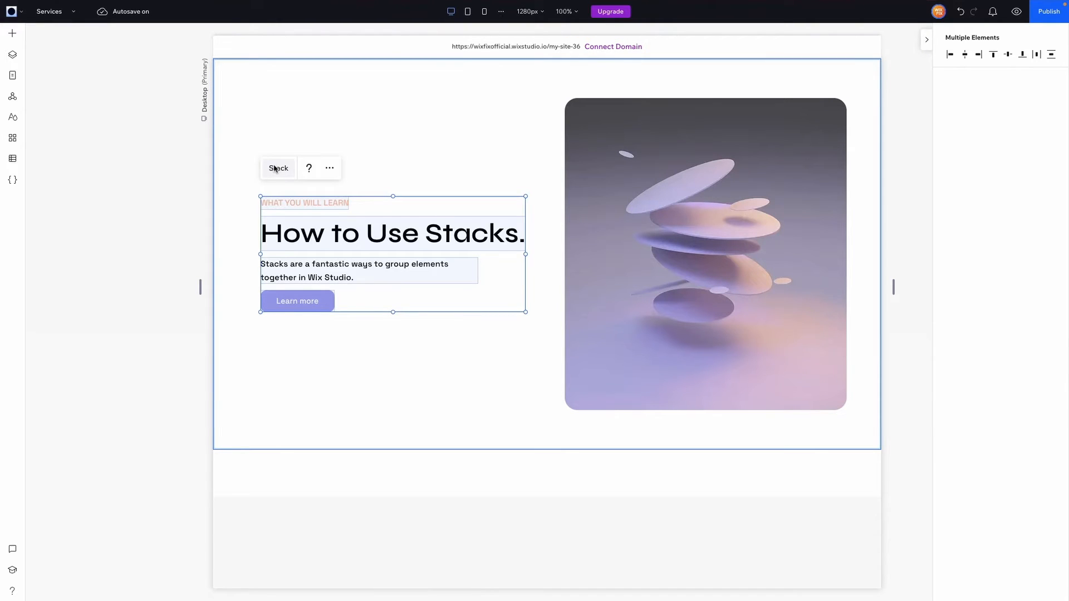
# Group the selected label, heading, paragraph and button into a stack, and undo a small test move of it.
pyautogui.click(276, 168)
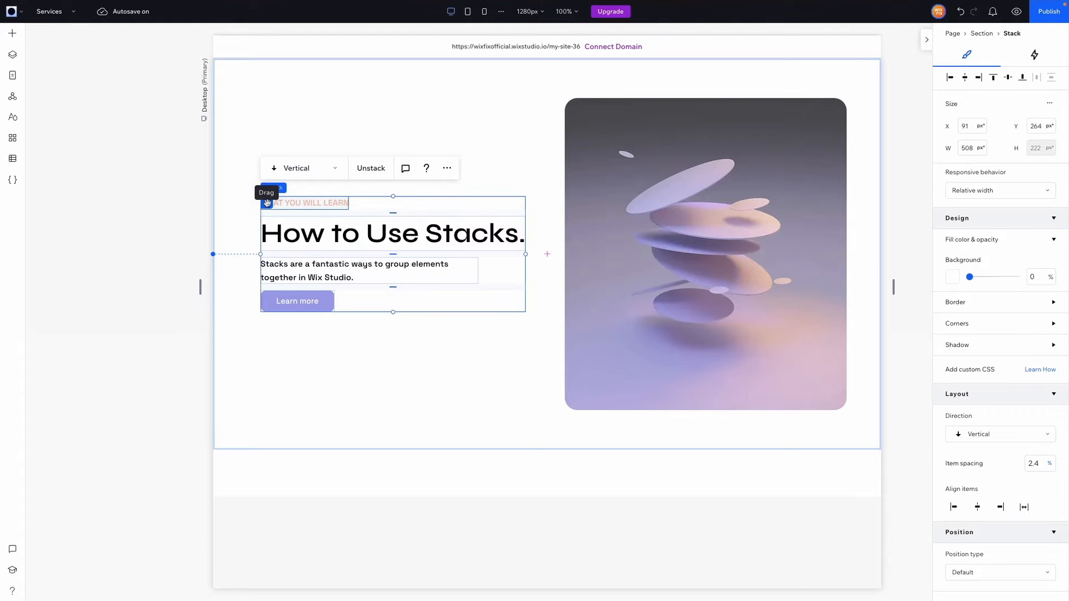
pyautogui.moveTo(267, 203)
pyautogui.mouseDown()
pyautogui.moveTo(310, 175)
pyautogui.moveTo(270, 215)
pyautogui.moveTo(250, 201)
pyautogui.moveTo(261, 187)
pyautogui.moveTo(268, 219)
pyautogui.mouseUp()
pyautogui.click(961, 12)
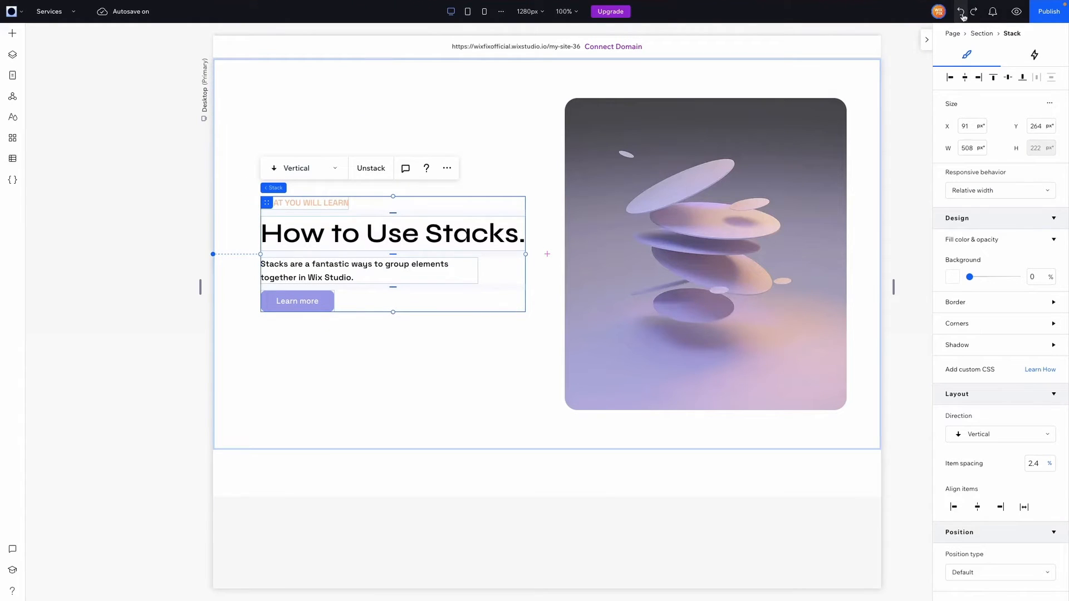
# Select the button, heading and label individually inside the stack, and return the selection to the parent stack.
pyautogui.click(303, 303)
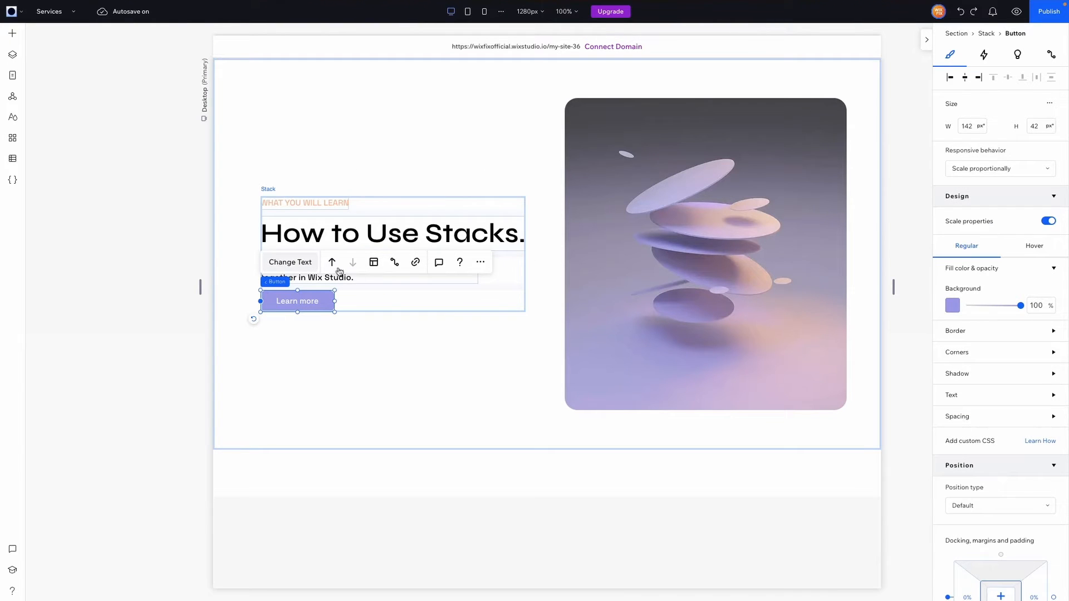
pyautogui.click(308, 207)
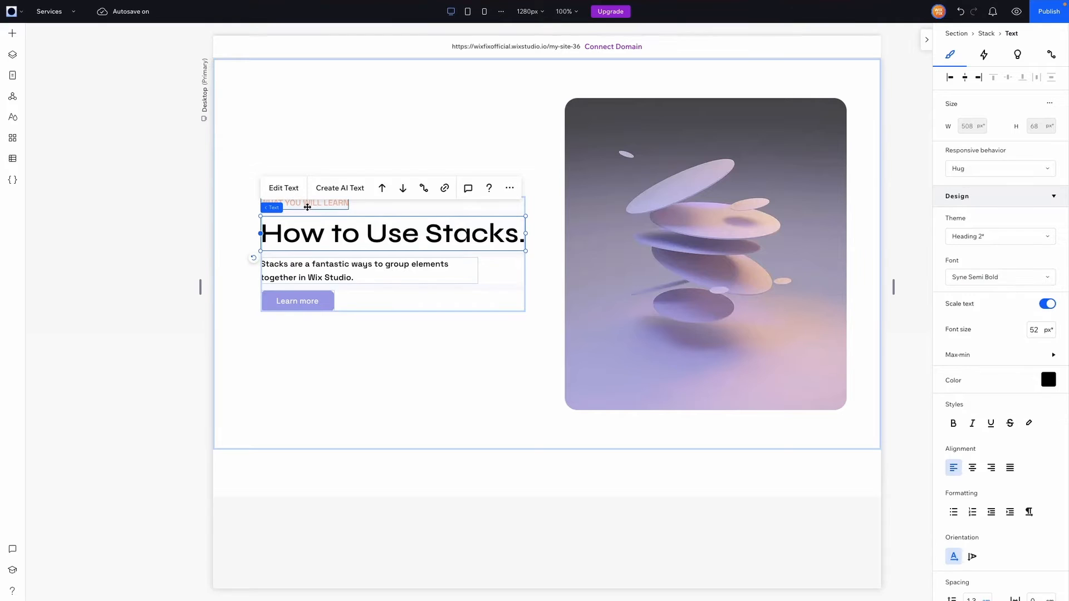
pyautogui.moveTo(311, 191)
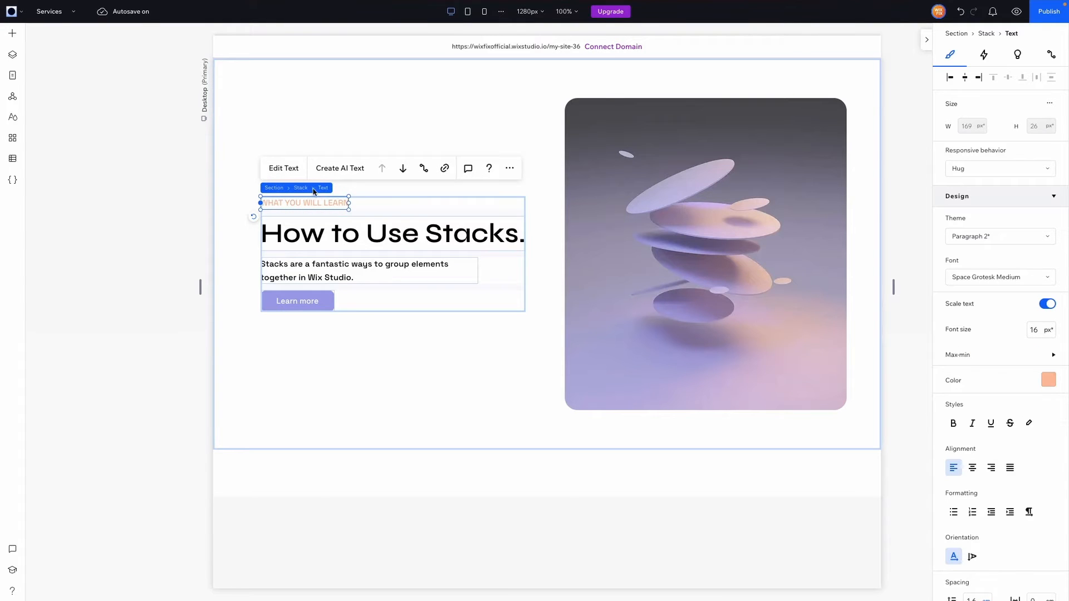
pyautogui.click(301, 188)
# Widen the stack to about 510 px and reposition it at about X 89, Y 264.
pyautogui.moveTo(266, 204)
pyautogui.mouseDown()
pyautogui.moveTo(319, 178)
pyautogui.moveTo(282, 206)
pyautogui.mouseUp()
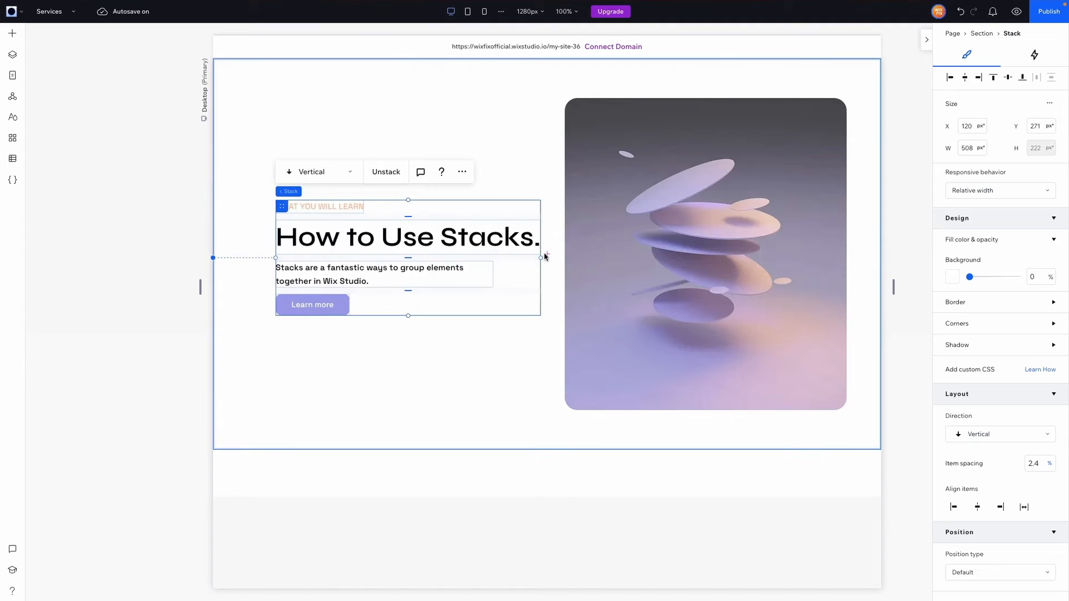
pyautogui.moveTo(543, 258)
pyautogui.mouseDown()
pyautogui.moveTo(576, 254)
pyautogui.moveTo(504, 254)
pyautogui.moveTo(542, 253)
pyautogui.mouseUp()
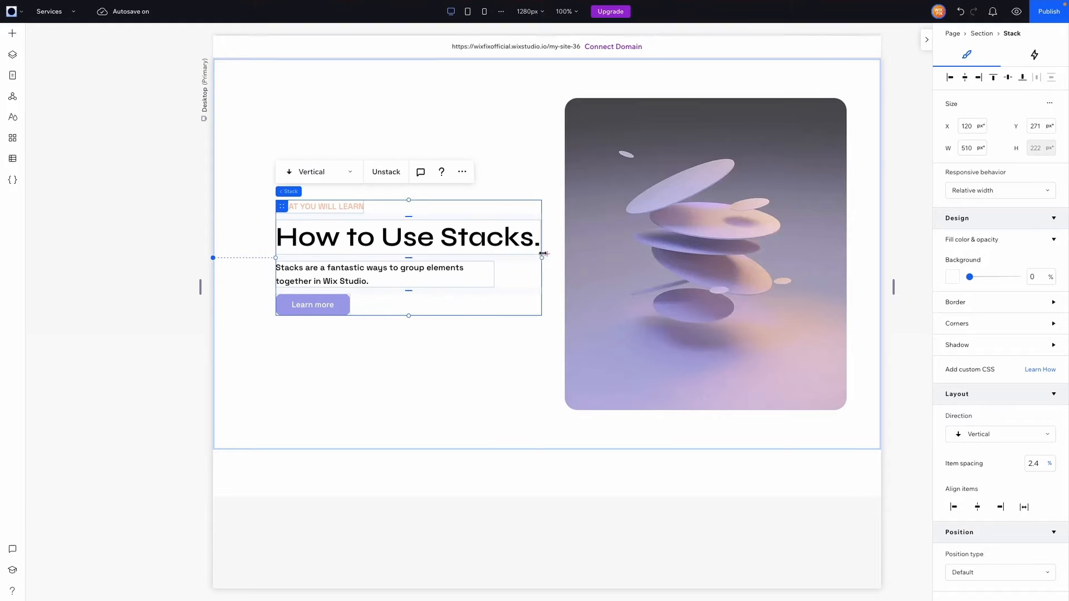
pyautogui.moveTo(411, 295)
pyautogui.mouseDown()
pyautogui.moveTo(381, 288)
pyautogui.moveTo(394, 291)
pyautogui.mouseUp()
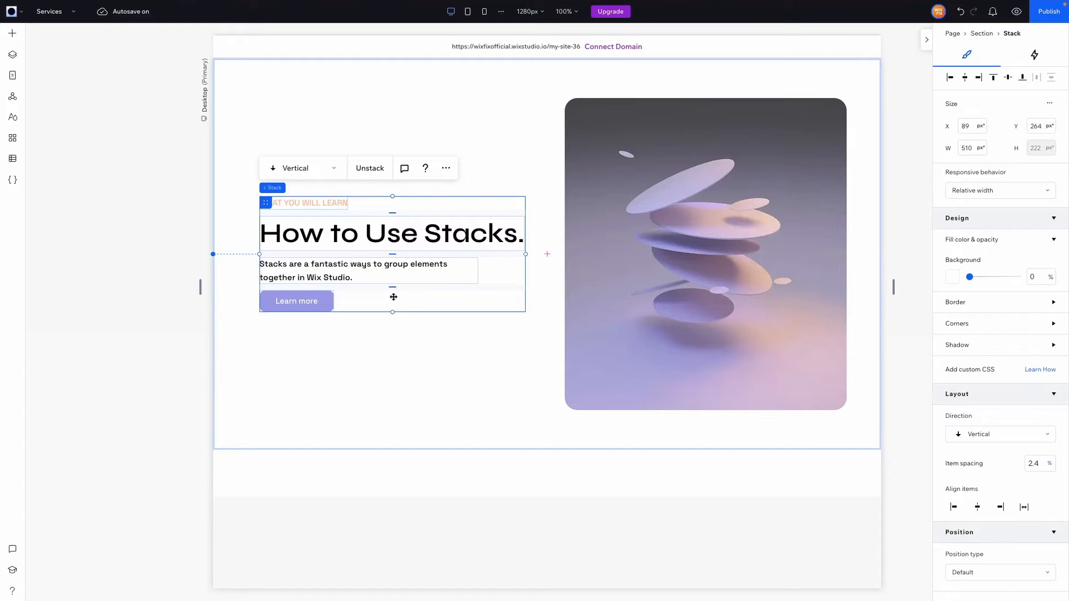
# Try narrowing the gap between the heading and the paragraph to about 8 px, and restore the original gap.
pyautogui.click(306, 273)
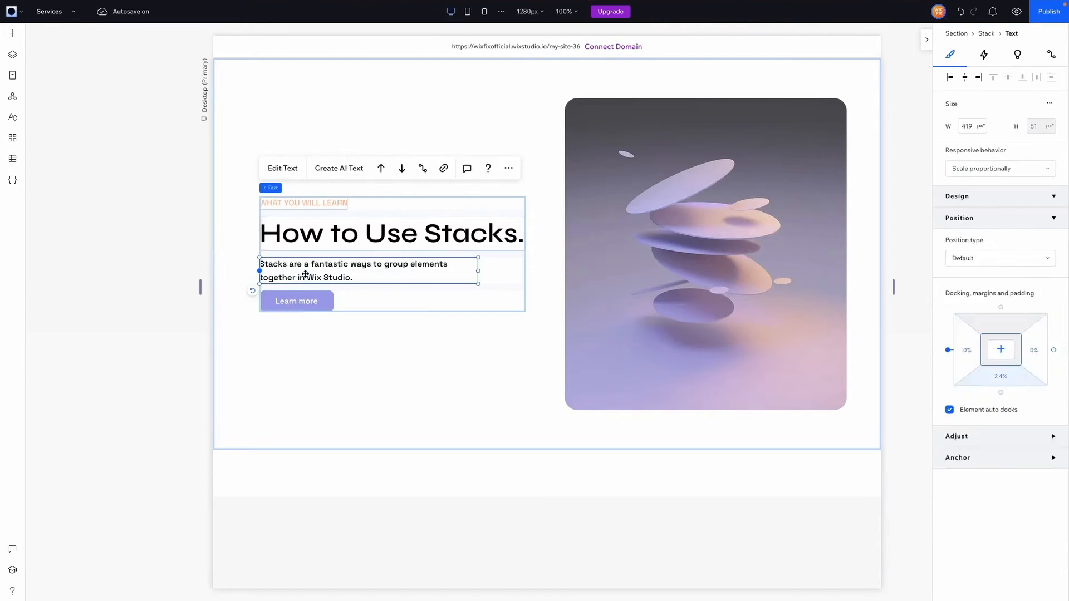
pyautogui.click(303, 308)
pyautogui.click(388, 299)
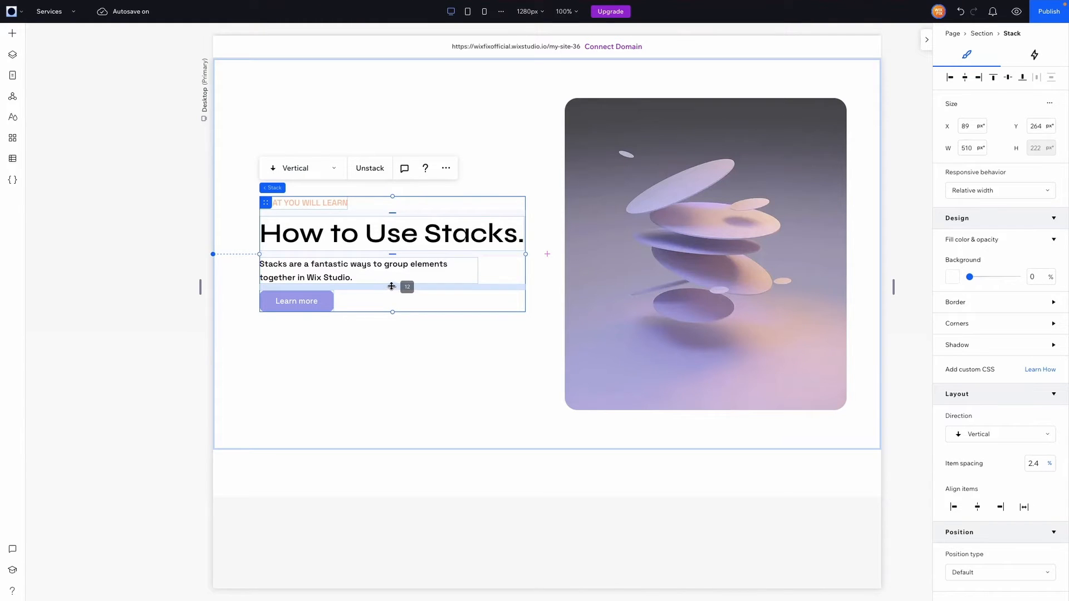
pyautogui.moveTo(392, 253); pyautogui.dragTo(389, 253)
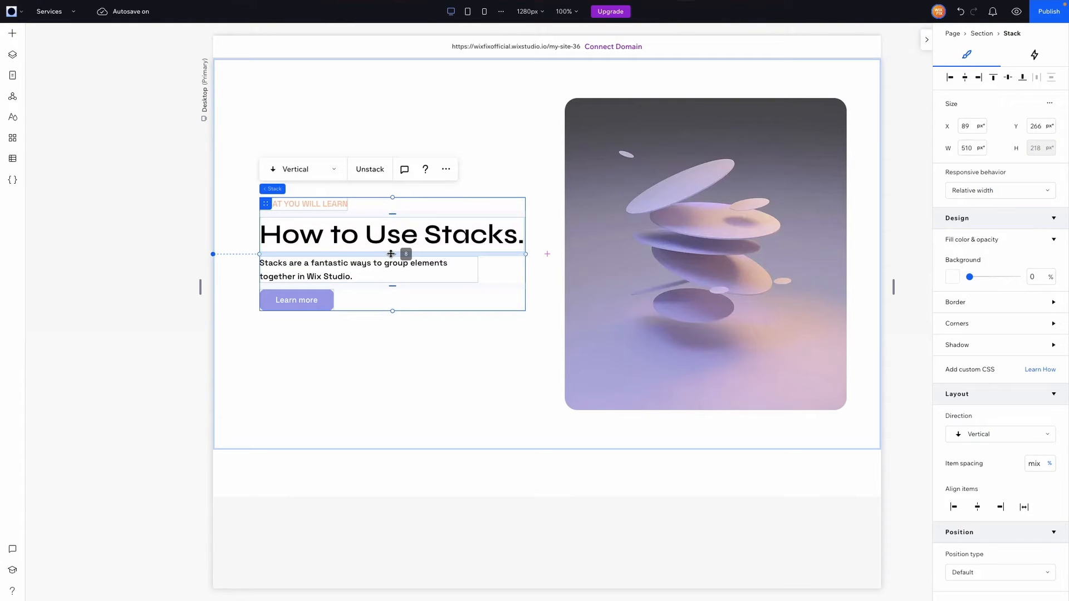
pyautogui.moveTo(392, 254); pyautogui.dragTo(393, 254)
# Widen the gap above the heading to about 40 px and enlarge the gap between the paragraph and the button.
pyautogui.click(345, 237)
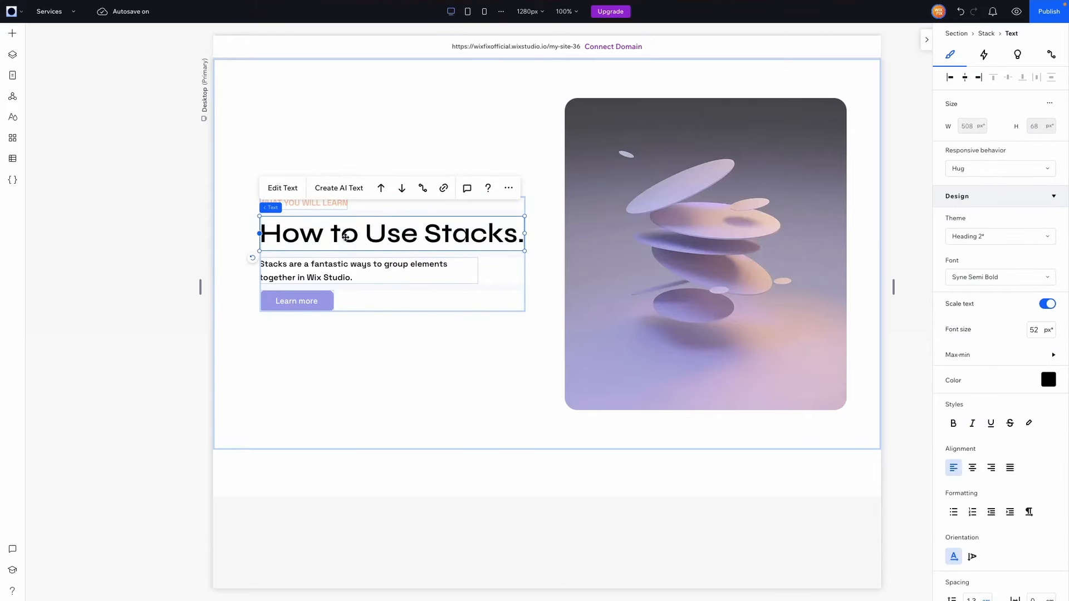
pyautogui.click(327, 277)
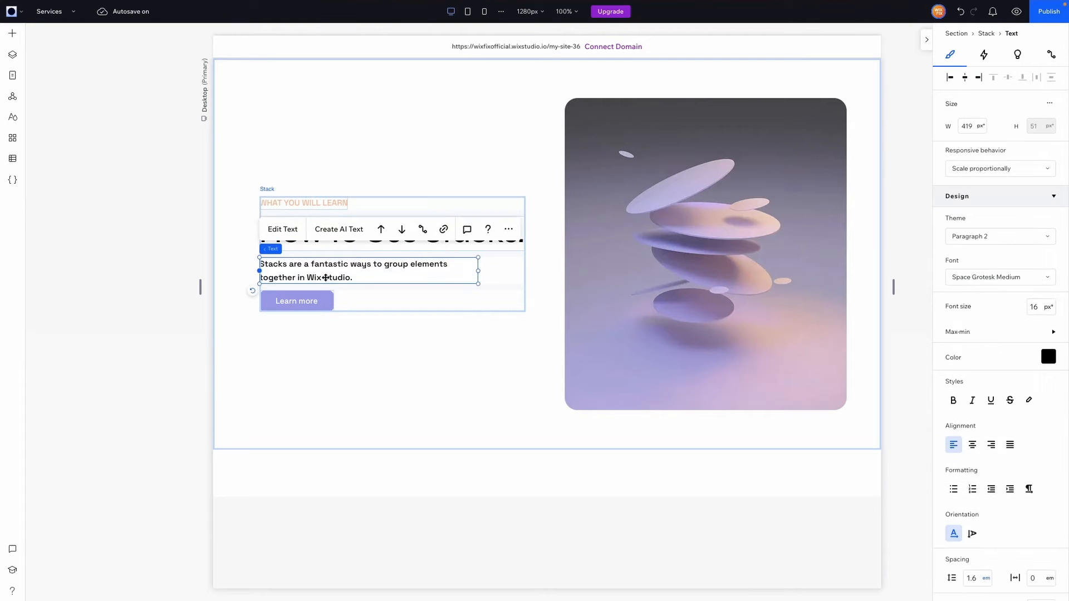
pyautogui.click(401, 297)
pyautogui.click(392, 219)
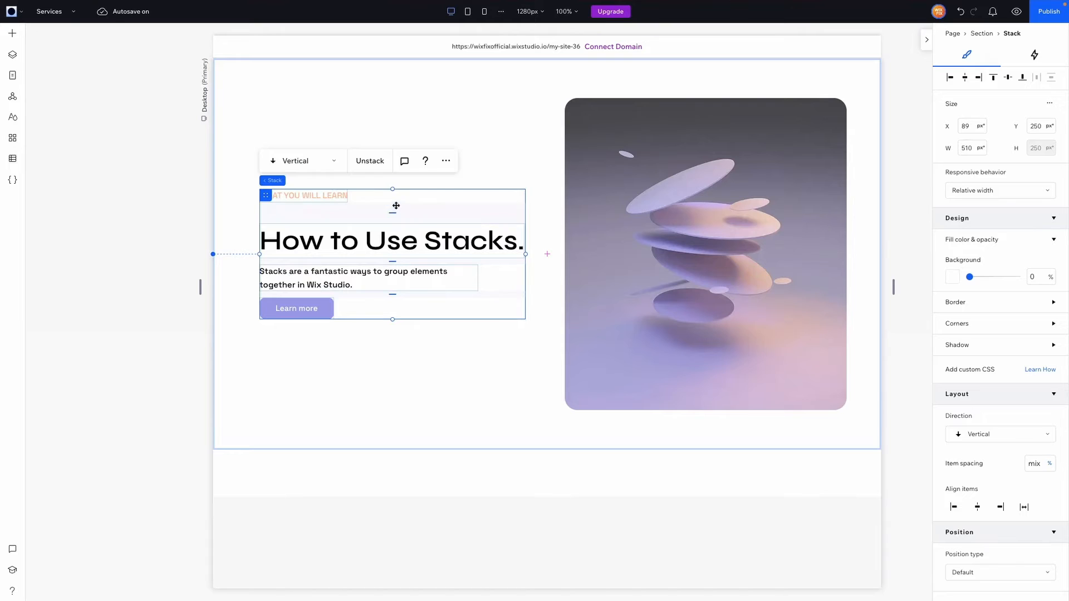
pyautogui.moveTo(391, 291); pyautogui.dragTo(392, 319)
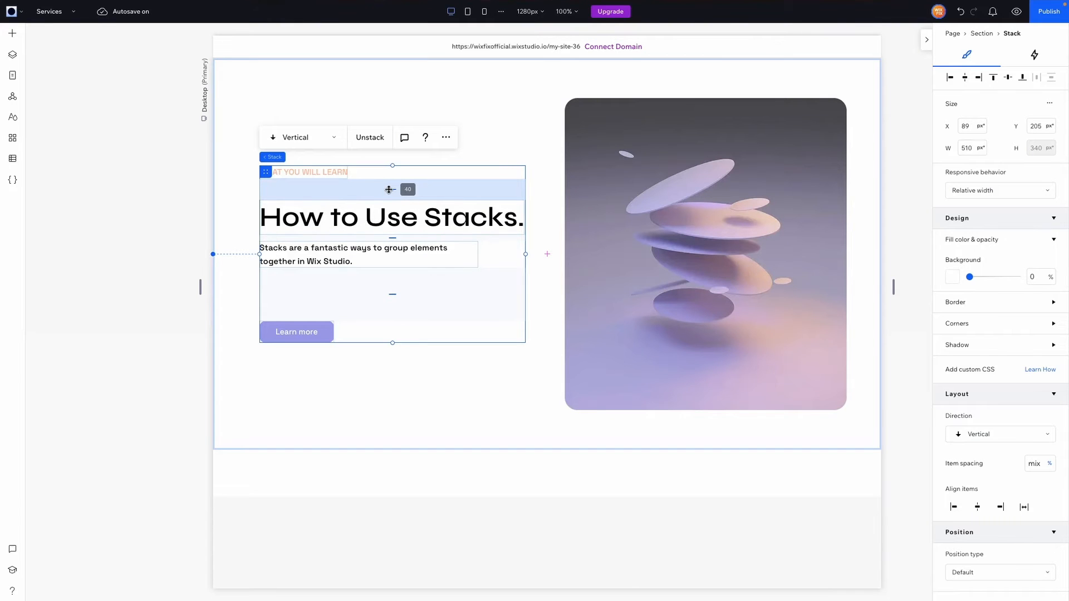
# Set the stack's item spacing to a uniform 12 using the Scale unit.
pyautogui.click(1050, 467)
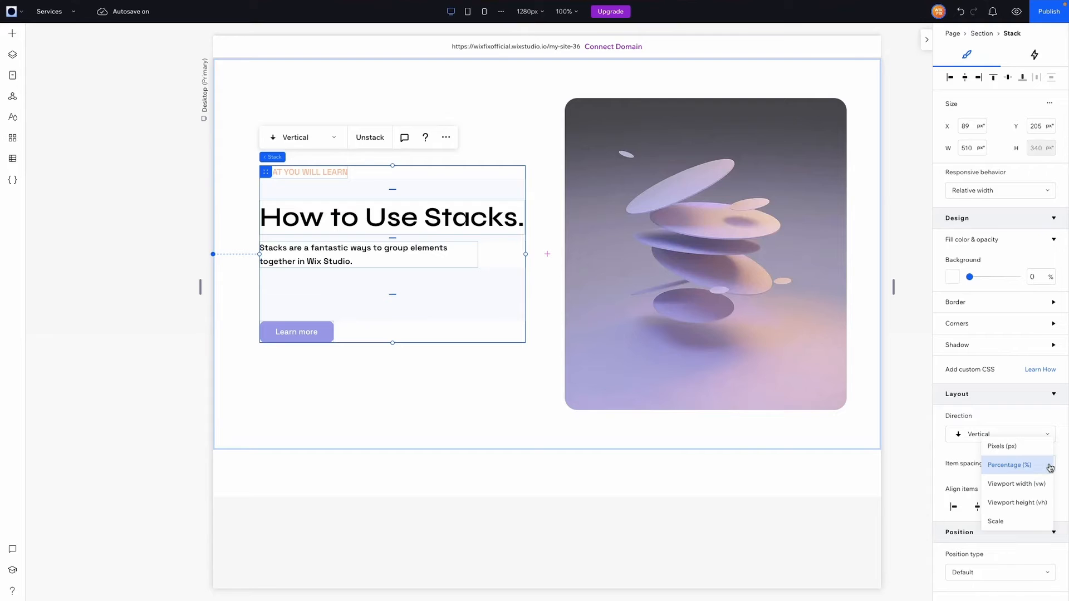
pyautogui.click(1008, 523)
pyautogui.click(1041, 463)
pyautogui.write('12')
pyautogui.press('Return')
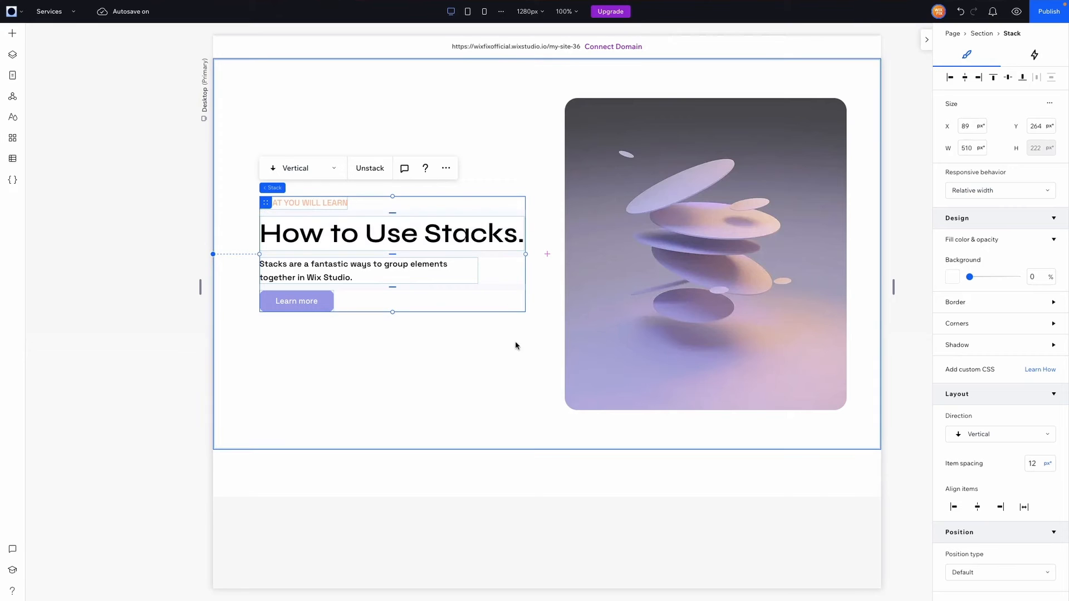
# Unstack the elements and shift the heading, paragraph and button individually so they are misaligned and unevenly spaced.
pyautogui.click(370, 167)
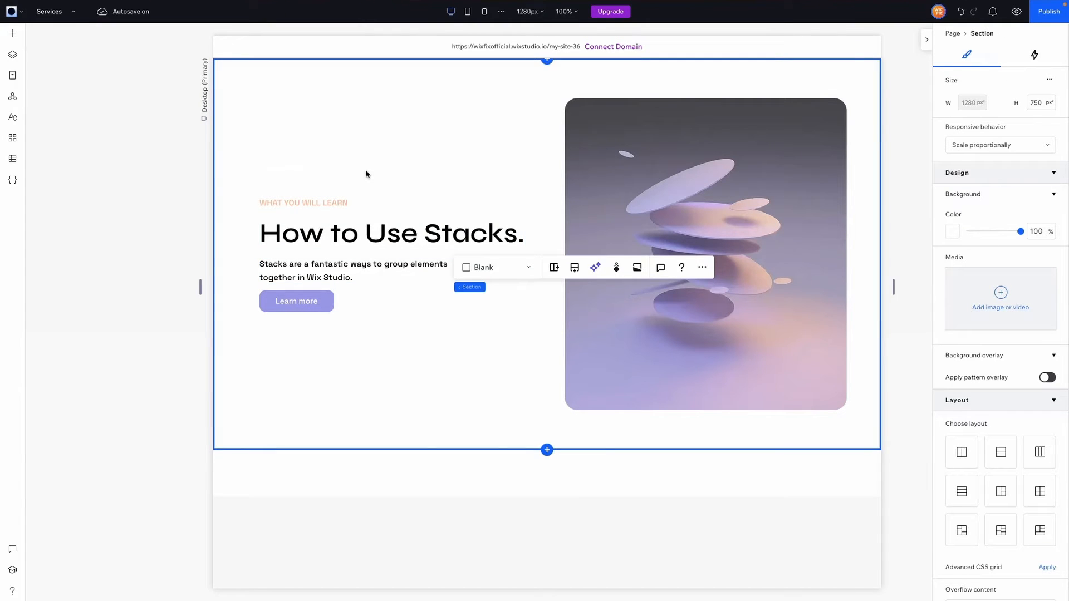
pyautogui.click(309, 233)
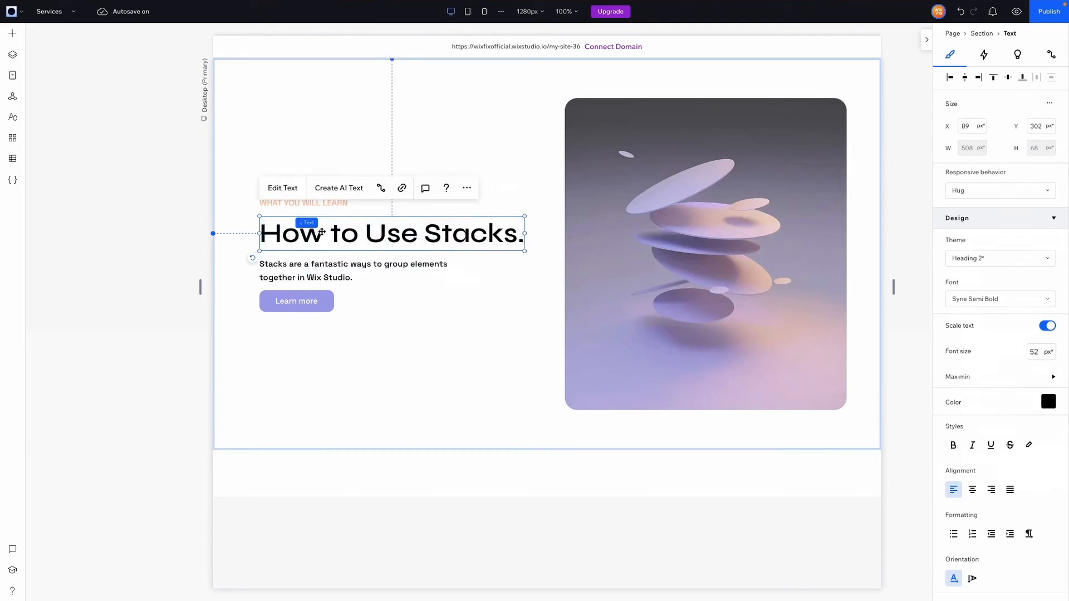
pyautogui.moveTo(313, 273); pyautogui.dragTo(320, 318)
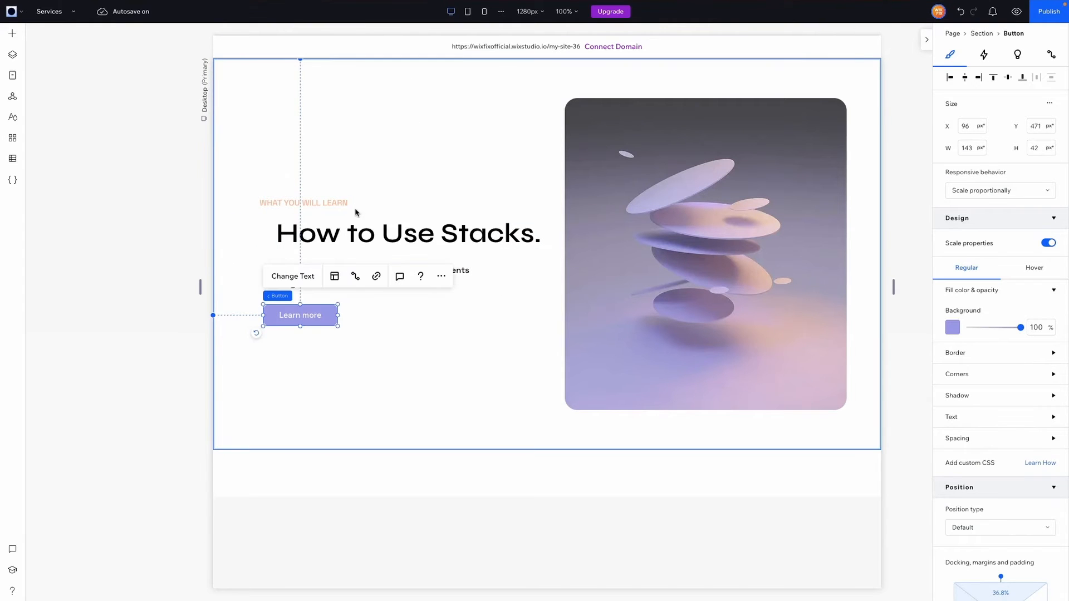
# Stack the label, heading, paragraph and button together again and align the stack's items to the left.
pyautogui.keyDown('shift'); pyautogui.click(313, 202); pyautogui.keyUp('shift')
pyautogui.keyDown('shift'); pyautogui.click(323, 240); pyautogui.keyUp('shift')
pyautogui.keyDown('shift'); pyautogui.click(323, 276); pyautogui.keyUp('shift')
pyautogui.keyDown('shift'); pyautogui.click(300, 318); pyautogui.keyUp('shift')
pyautogui.keyDown('shift'); pyautogui.click(300, 318); pyautogui.keyUp('shift')
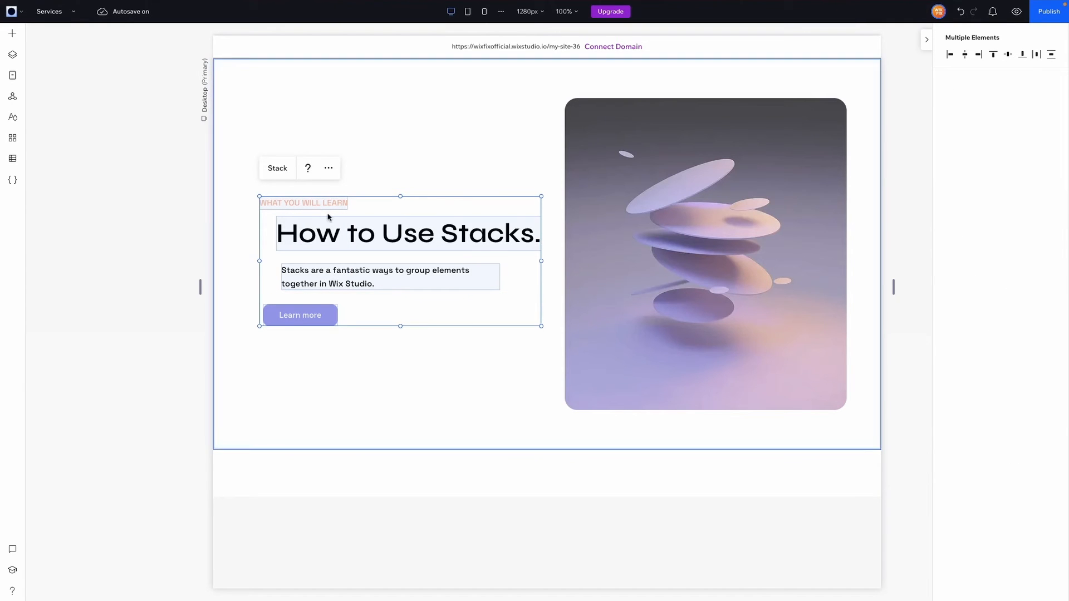
pyautogui.click(269, 168)
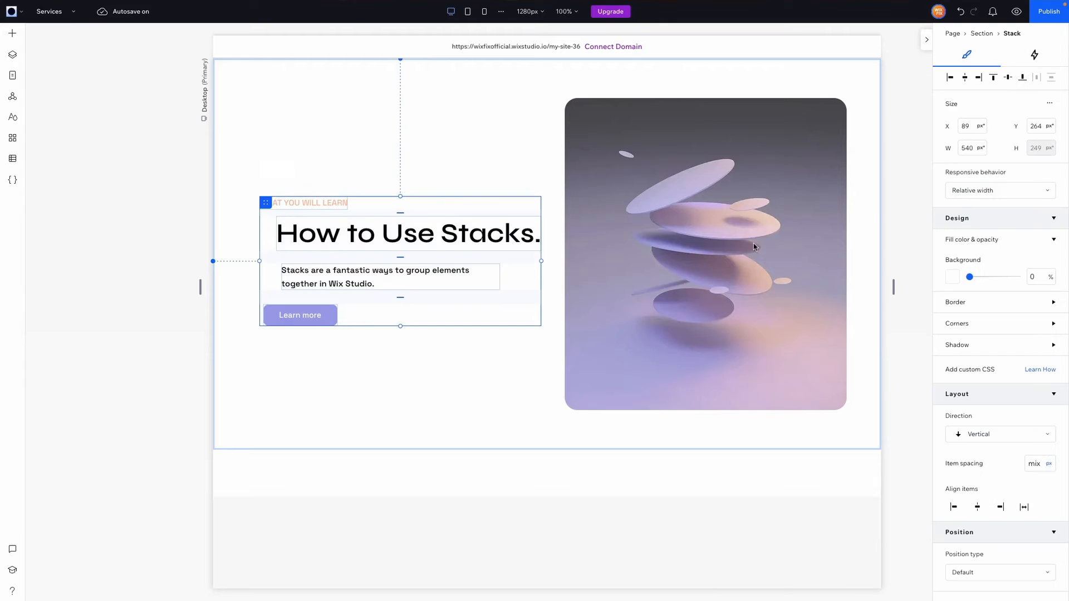
pyautogui.click(954, 508)
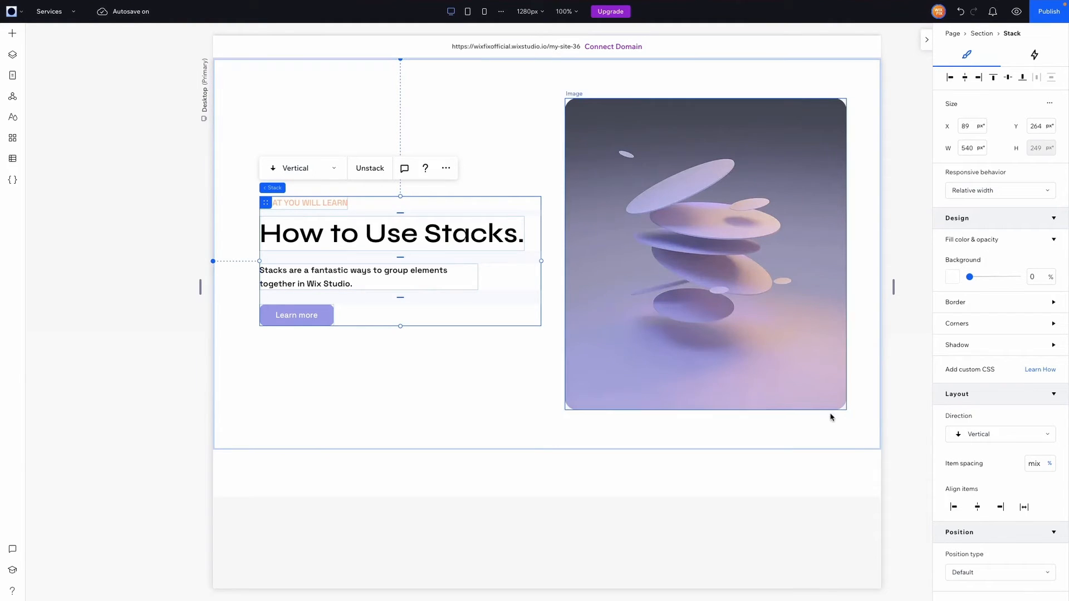
# Set the new stack's item spacing to 12 with the Scale unit and deselect the stack.
pyautogui.click(1051, 466)
pyautogui.click(1052, 467)
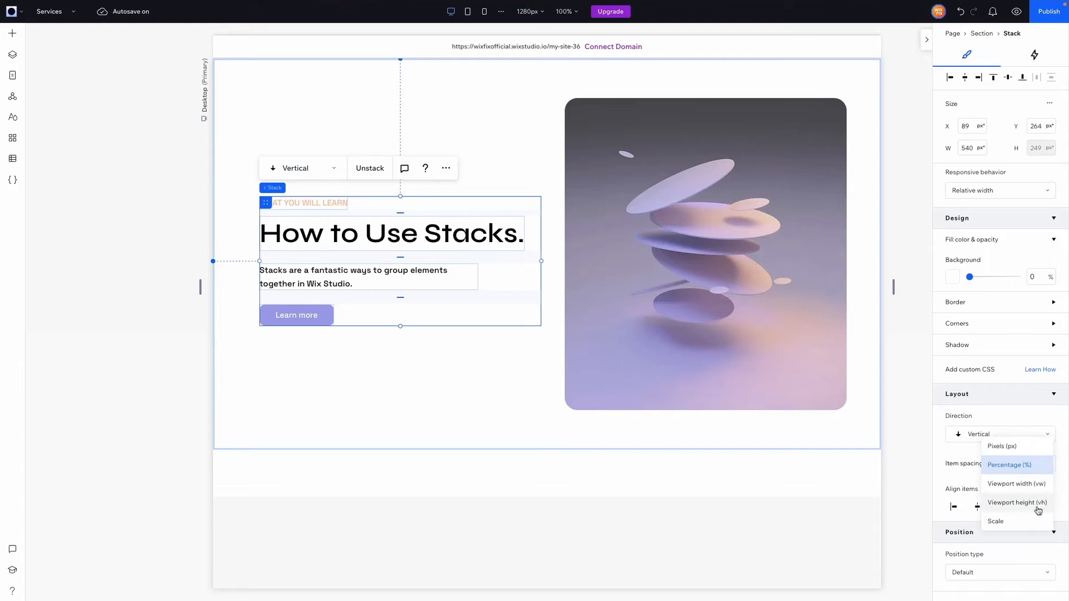
pyautogui.click(1036, 518)
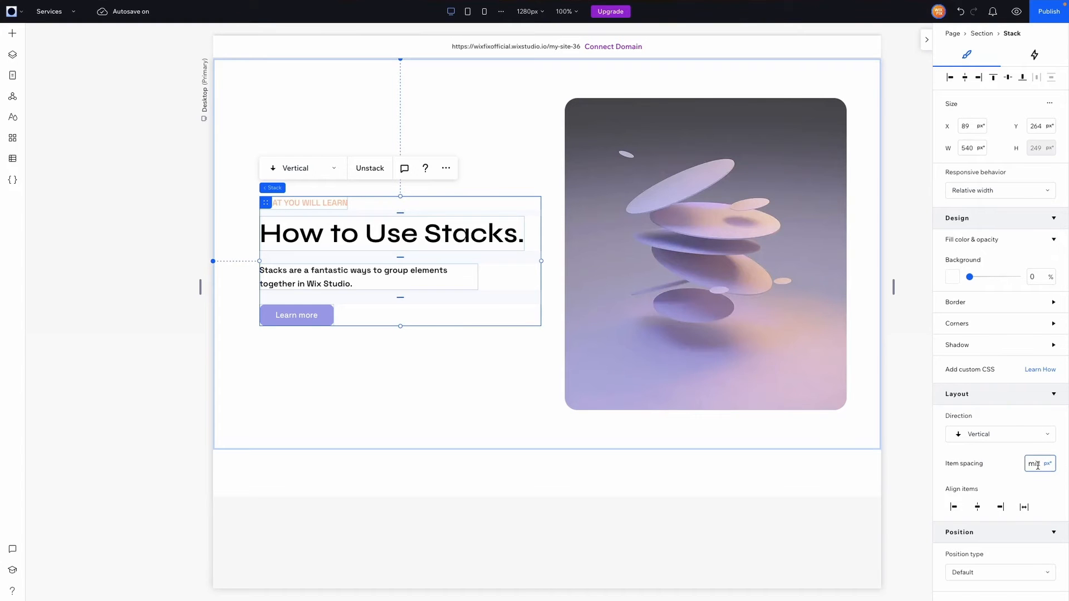
pyautogui.write('12')
pyautogui.press('Return')
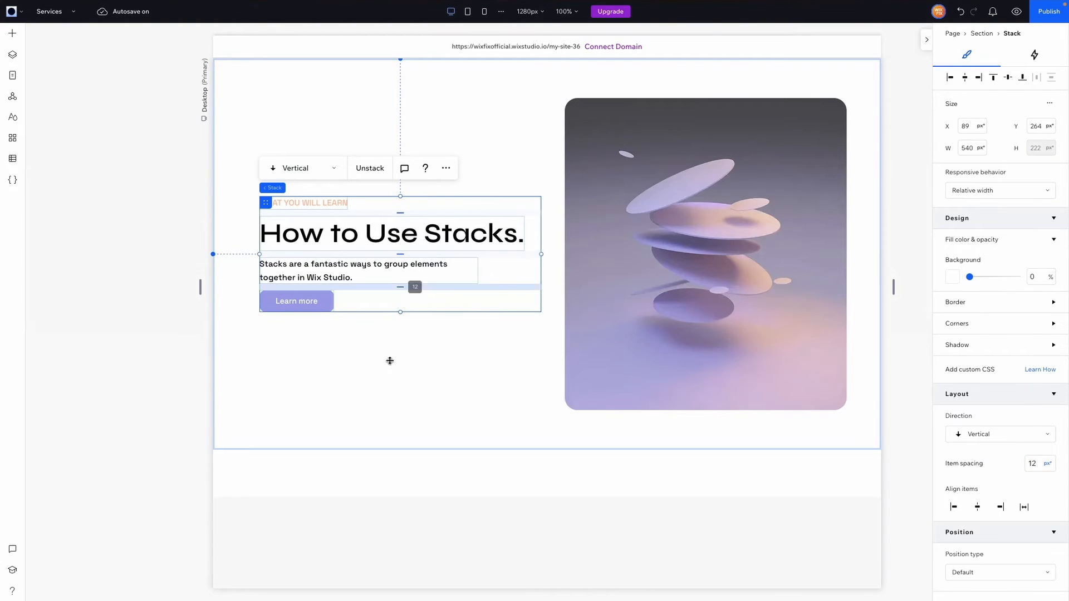
pyautogui.click(389, 361)
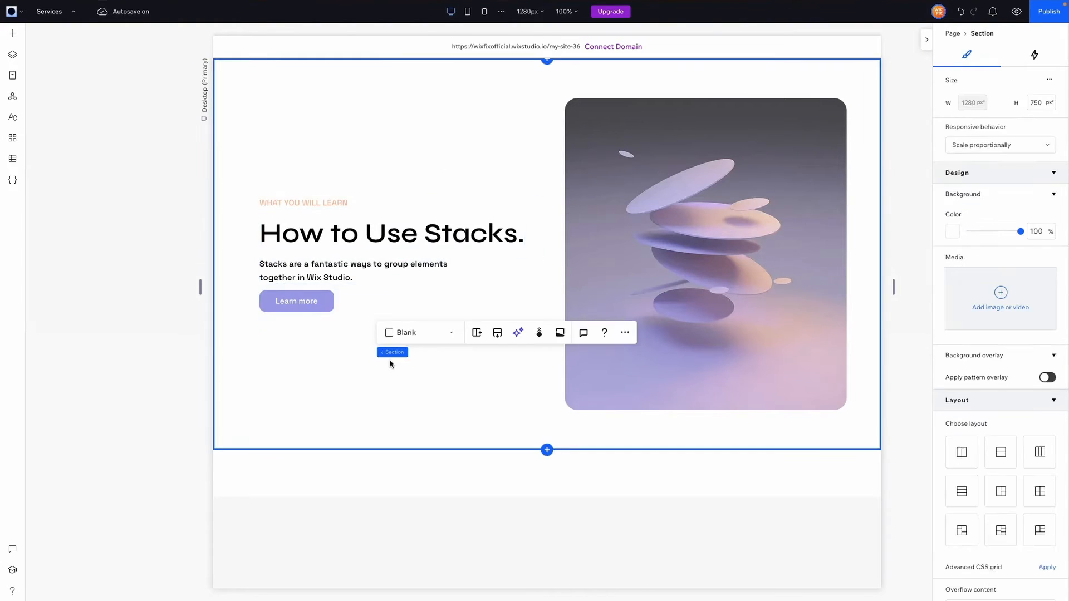
# Examine the stack's direction options and the order of the text elements inside it.
pyautogui.click(493, 289)
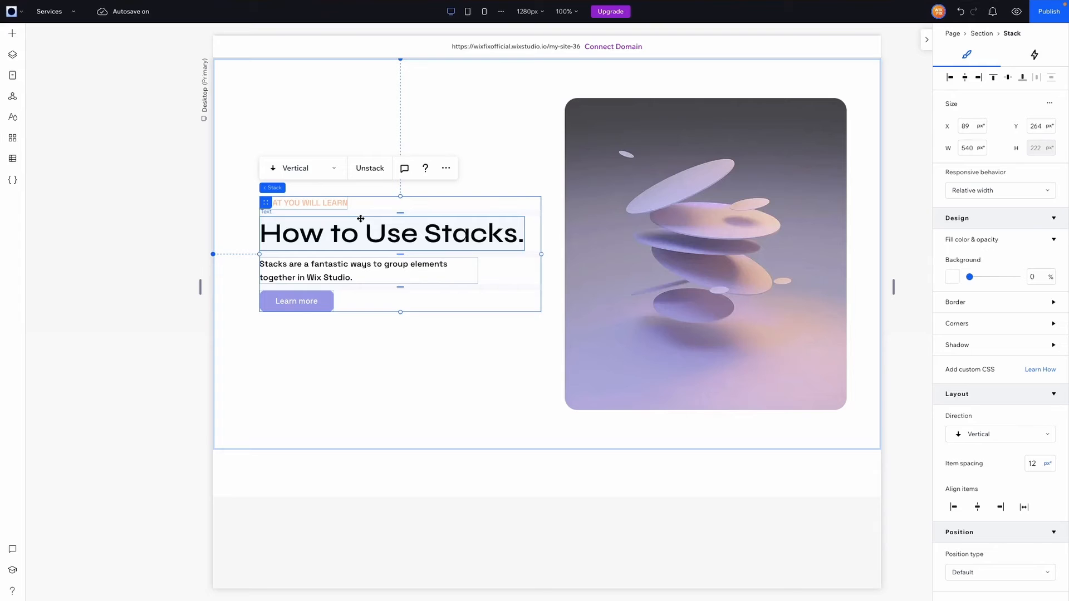
pyautogui.click(315, 174)
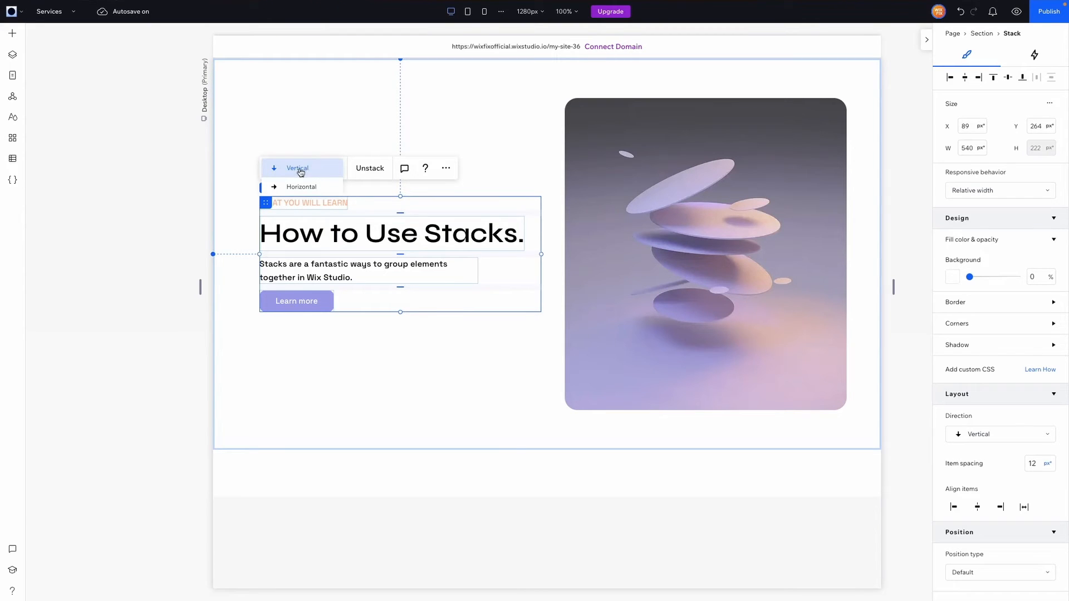
pyautogui.click(313, 331)
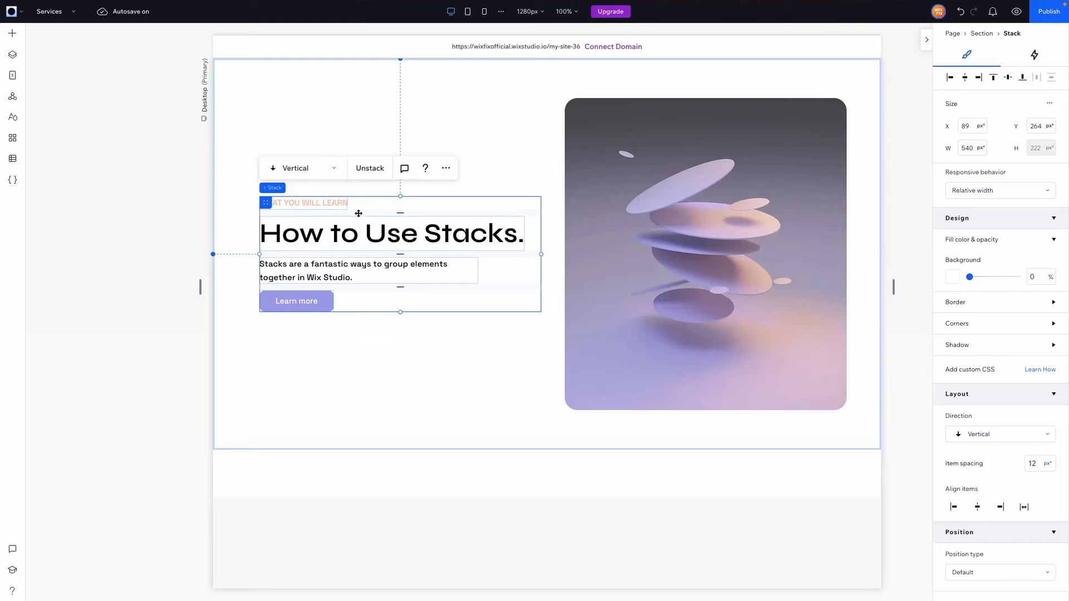
pyautogui.click(330, 206)
pyautogui.click(327, 236)
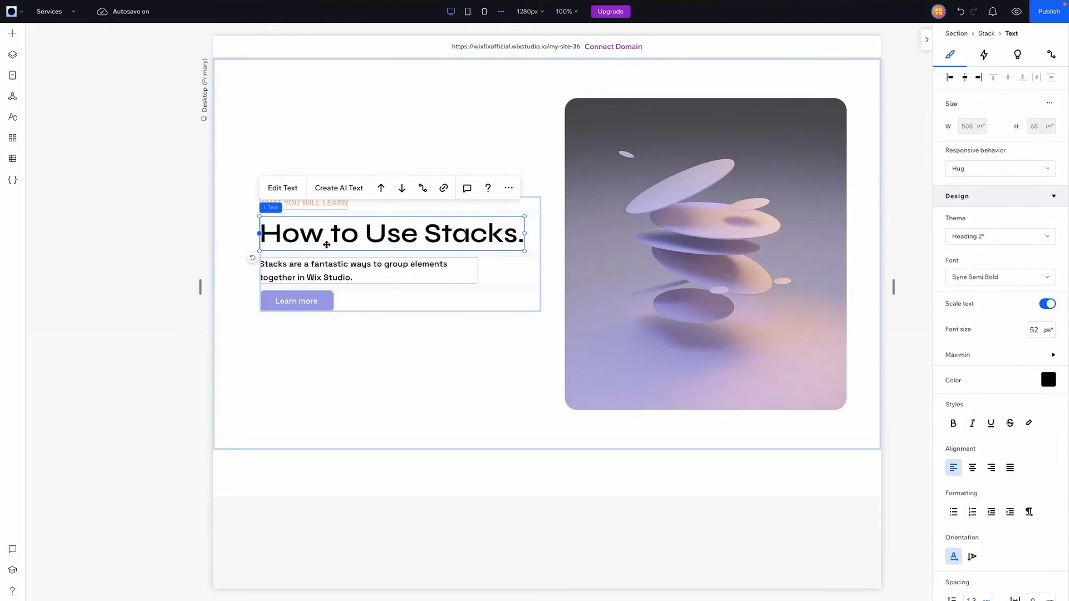
pyautogui.click(325, 271)
pyautogui.click(362, 338)
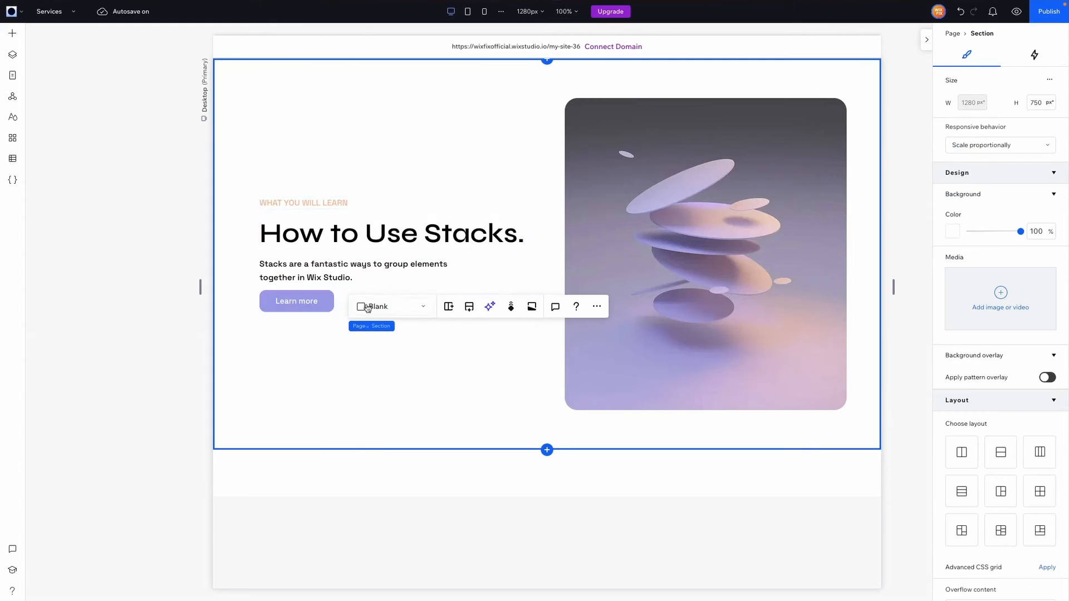
# Try the Horizontal direction on the stack and switch it back to Vertical.
pyautogui.click(359, 305)
pyautogui.click(300, 168)
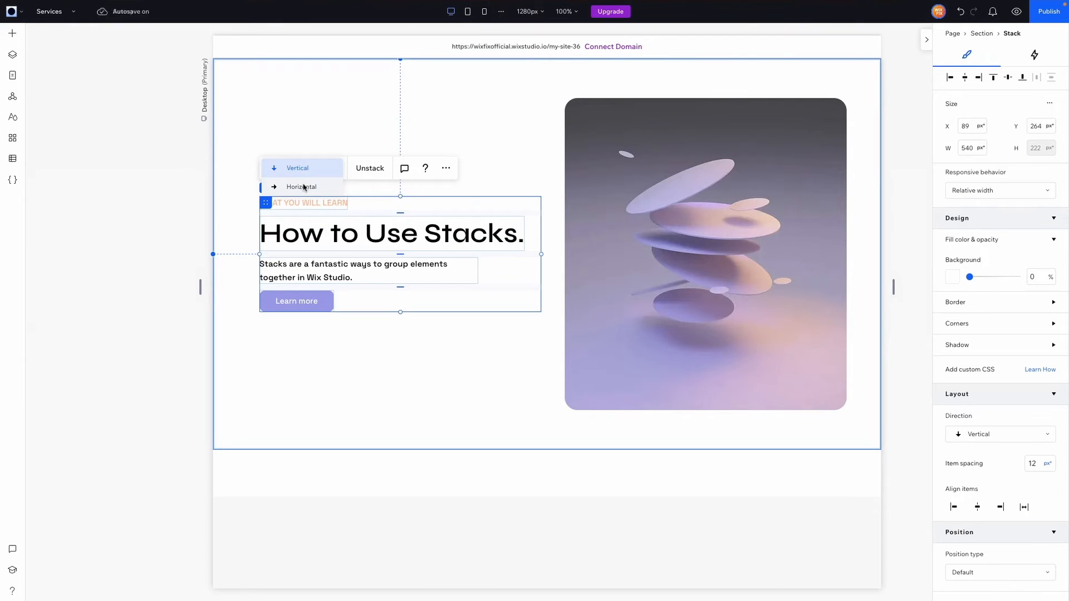
pyautogui.click(304, 188)
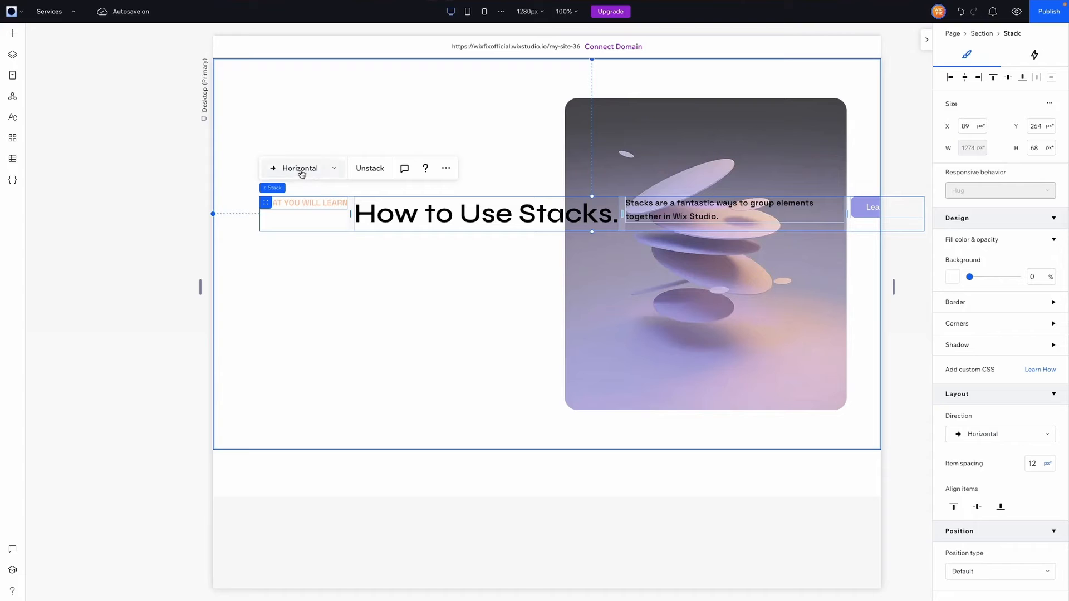
pyautogui.click(299, 168)
pyautogui.click(299, 156)
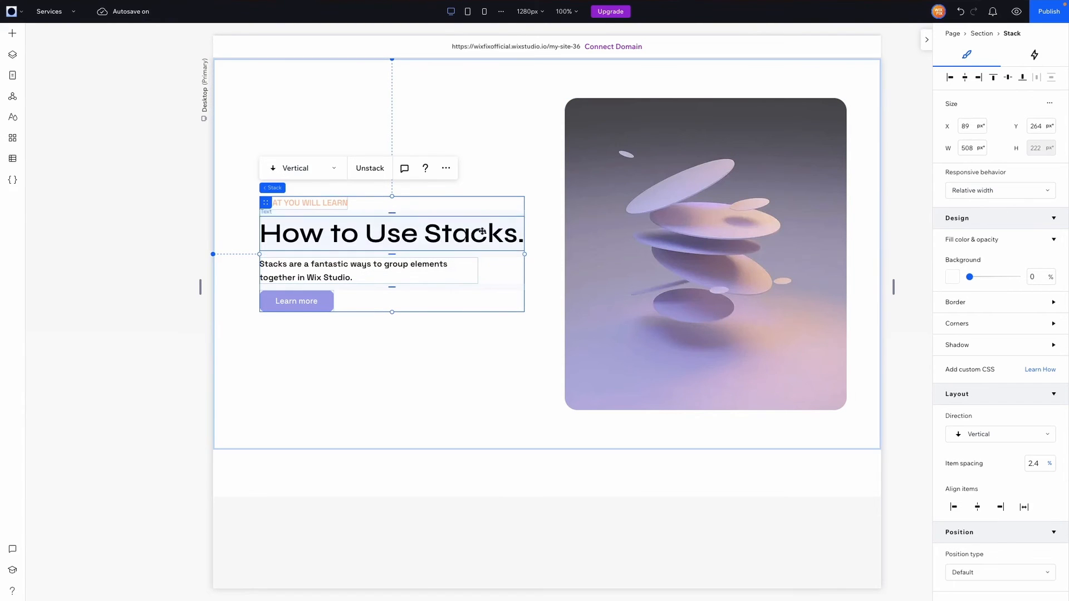
# Try stacking the text stack and the image together horizontally, inspect the nested elements, and unstack them.
pyautogui.keyDown('shift'); pyautogui.click(699, 242); pyautogui.keyUp('shift')
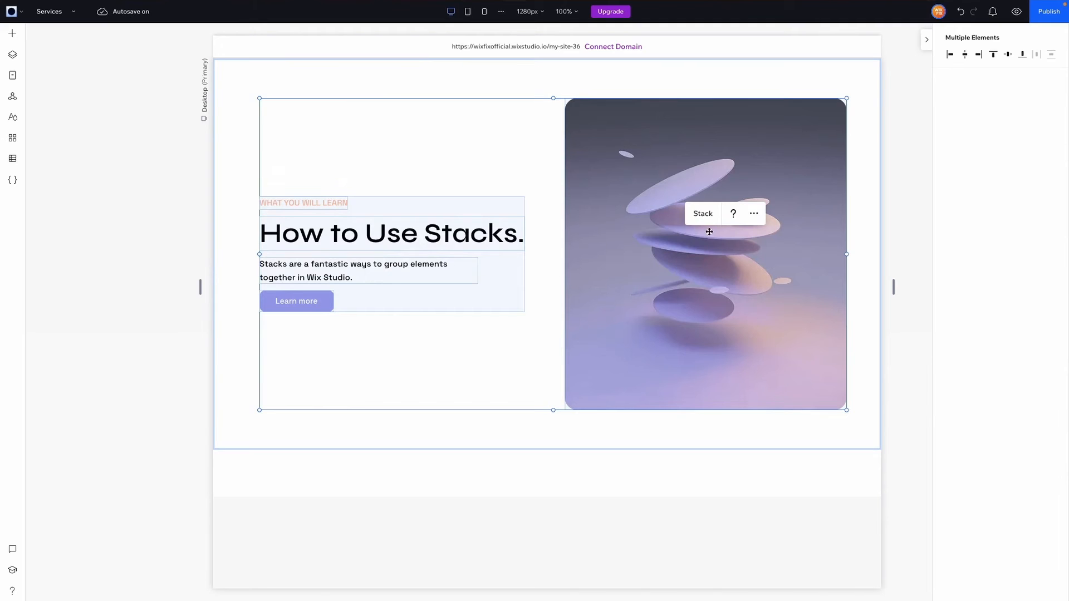
pyautogui.click(701, 214)
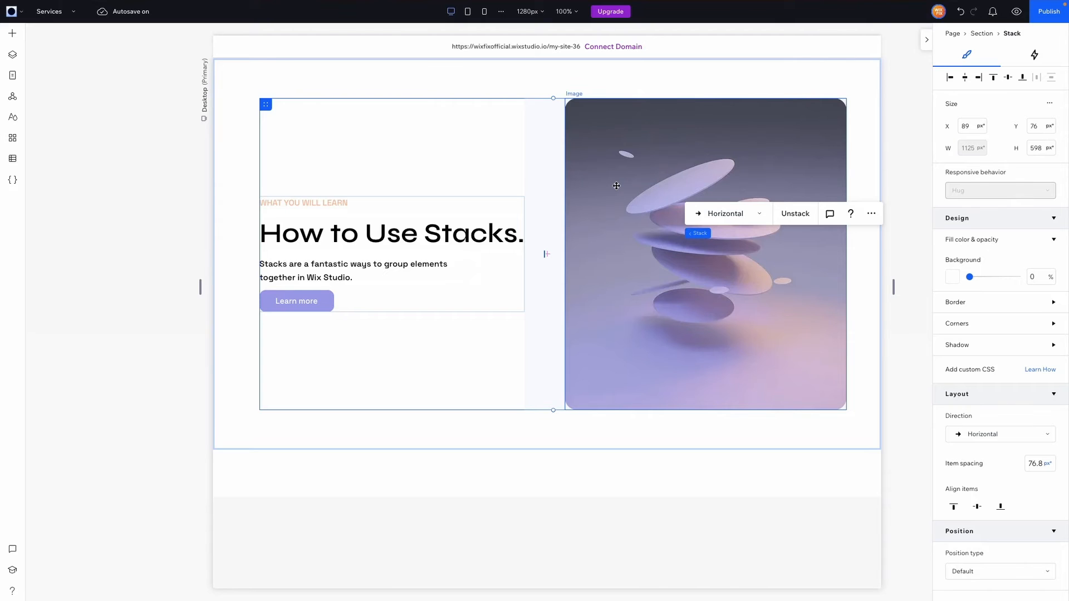
pyautogui.click(636, 211)
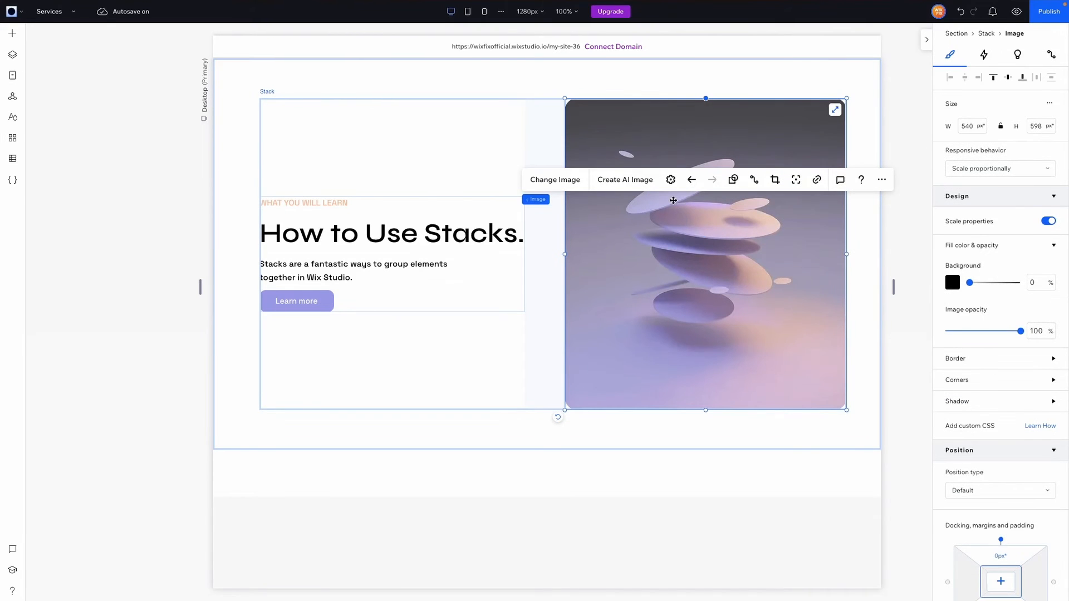
pyautogui.click(426, 253)
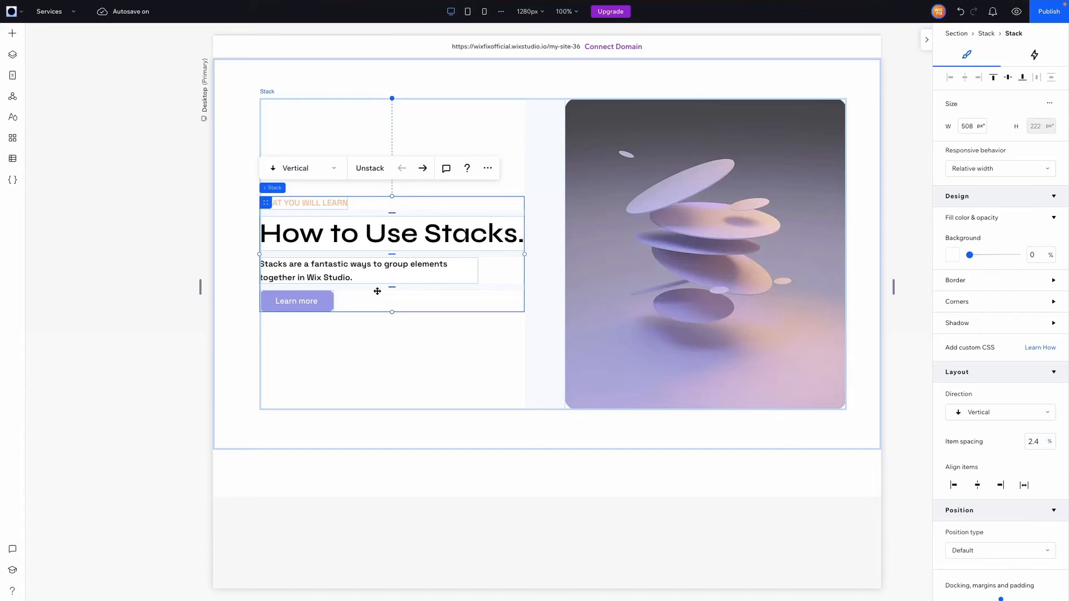
pyautogui.click(538, 365)
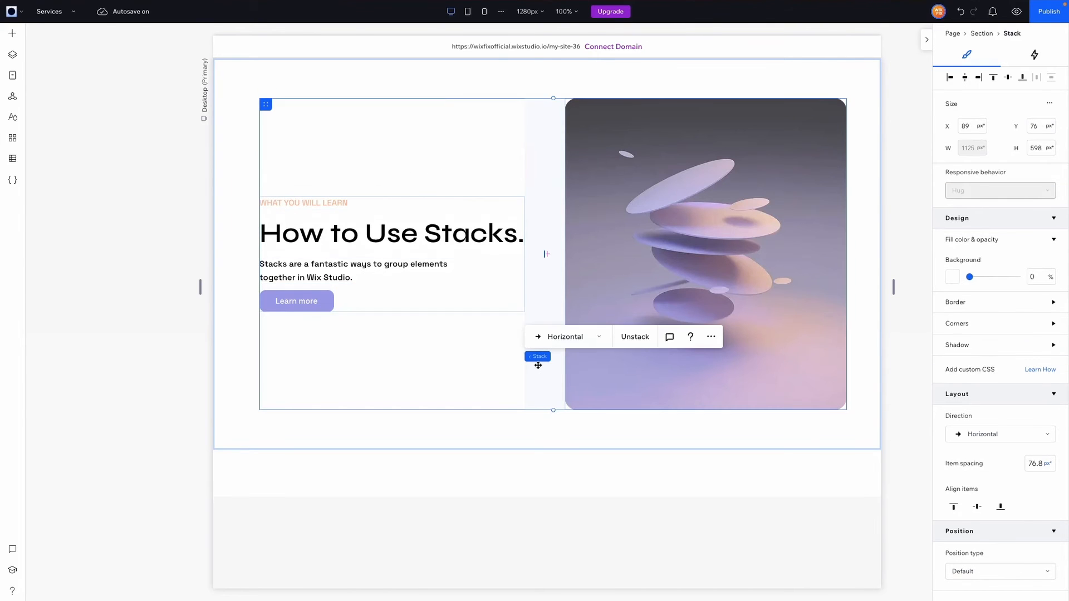
pyautogui.click(644, 344)
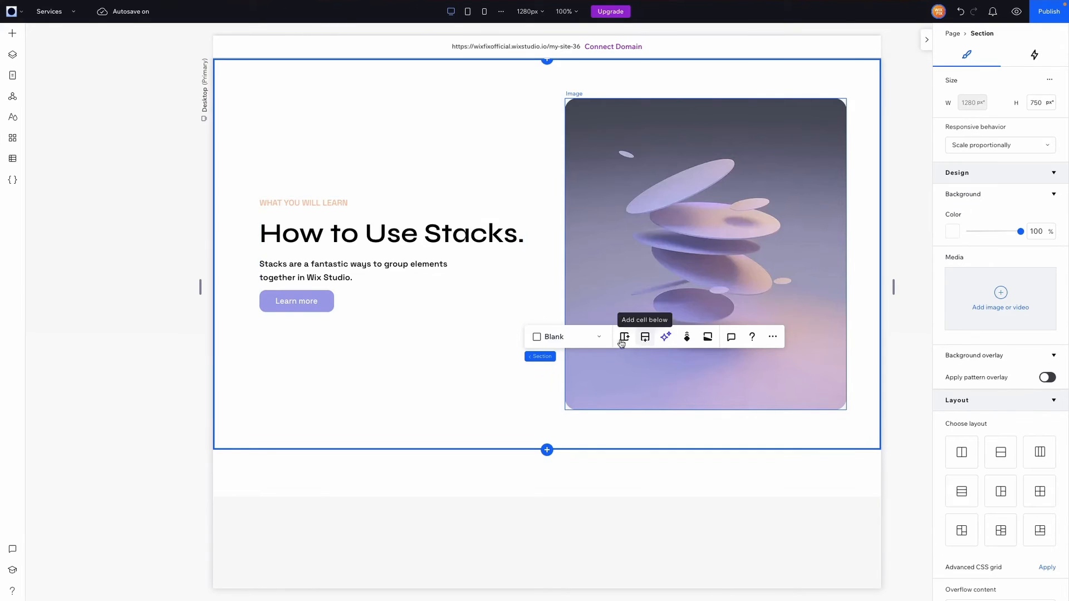
# Add a second cell beside the first in the hero section and move the image into it.
pyautogui.click(546, 291)
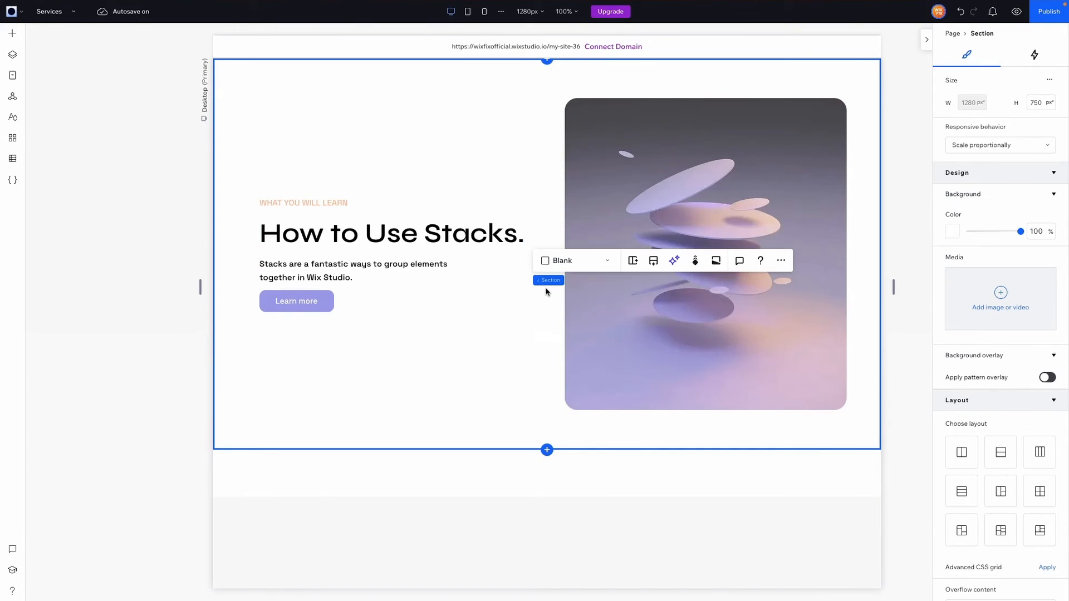
pyautogui.click(633, 261)
pyautogui.click(473, 185)
pyautogui.moveTo(473, 185); pyautogui.dragTo(720, 281)
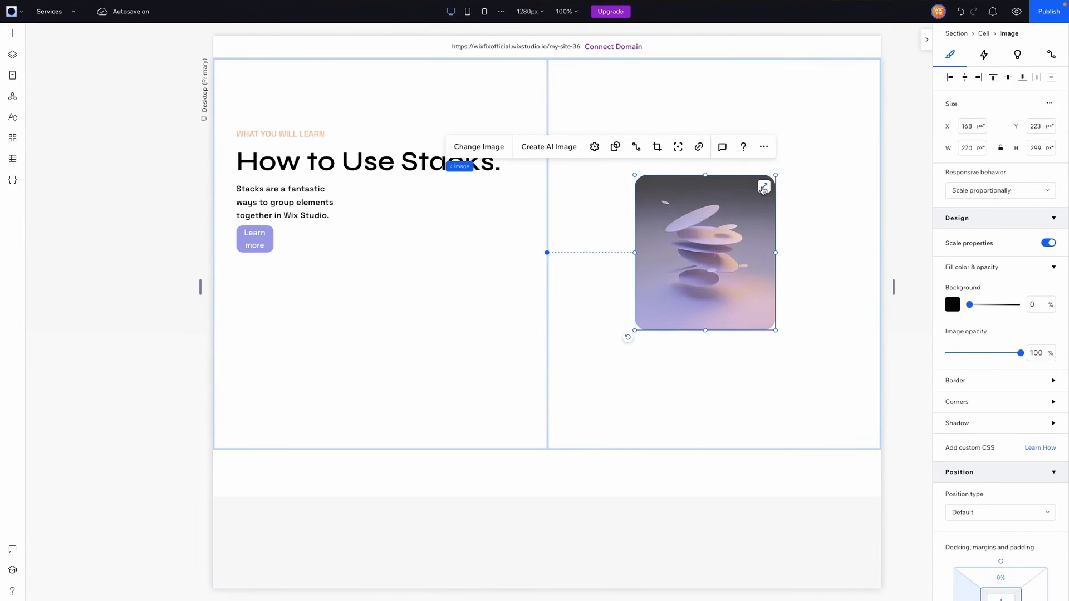
# Stretch the image to fill its cell and set its margins to 10% on all sides.
pyautogui.click(764, 190)
pyautogui.scroll(-3, 1043, 351)
pyautogui.click(1001, 435)
pyautogui.write('10')
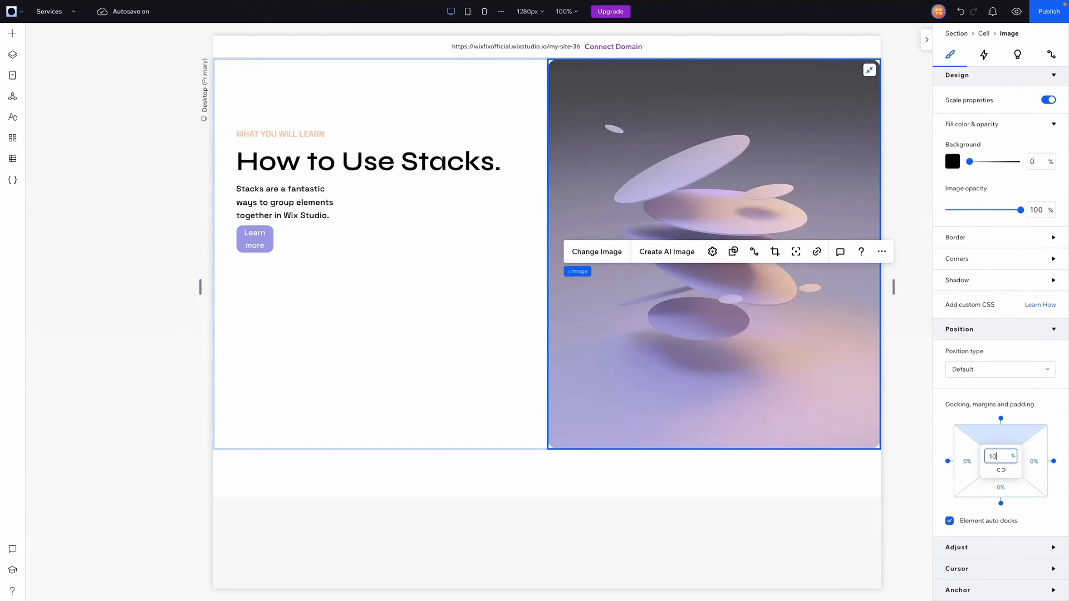
pyautogui.press('Return')
pyautogui.click(1001, 469)
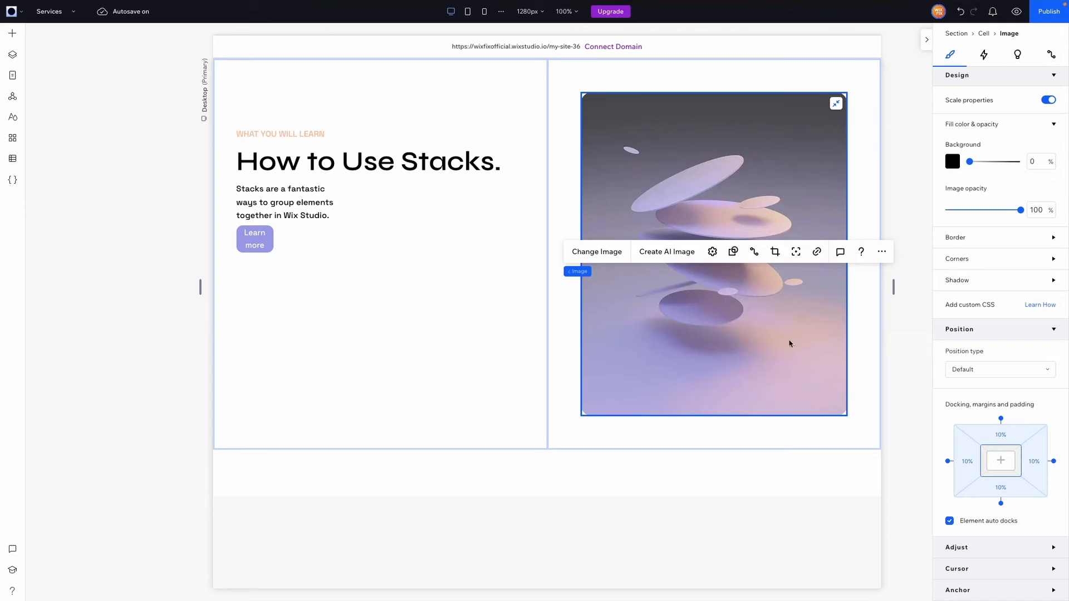
pyautogui.click(909, 236)
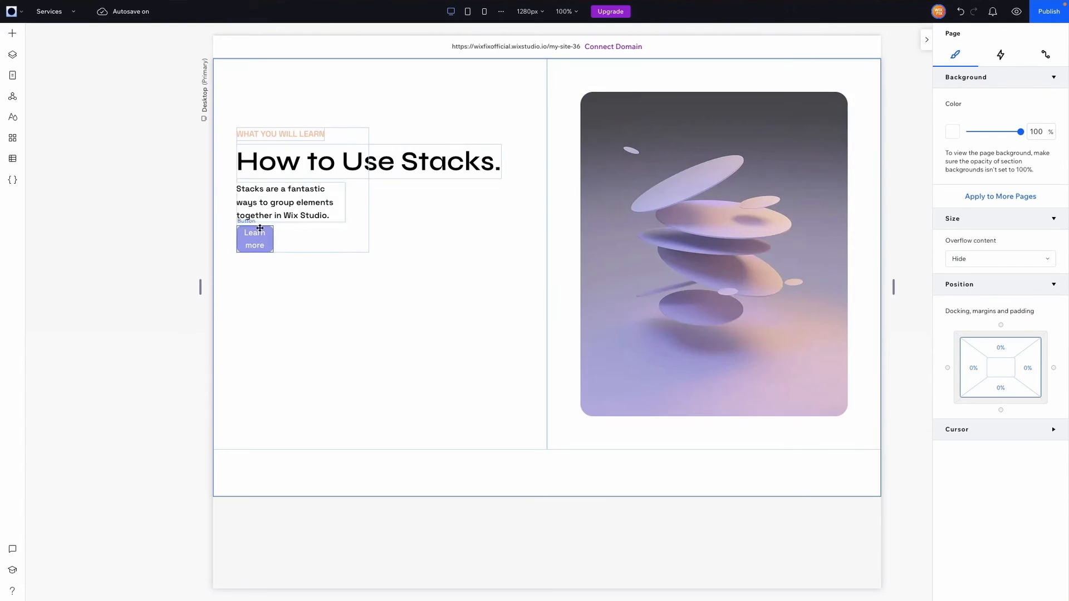
# Widen the text stack to about 511 px so the paragraph and button are no longer squeezed.
pyautogui.click(341, 181)
pyautogui.moveTo(368, 190); pyautogui.dragTo(509, 193)
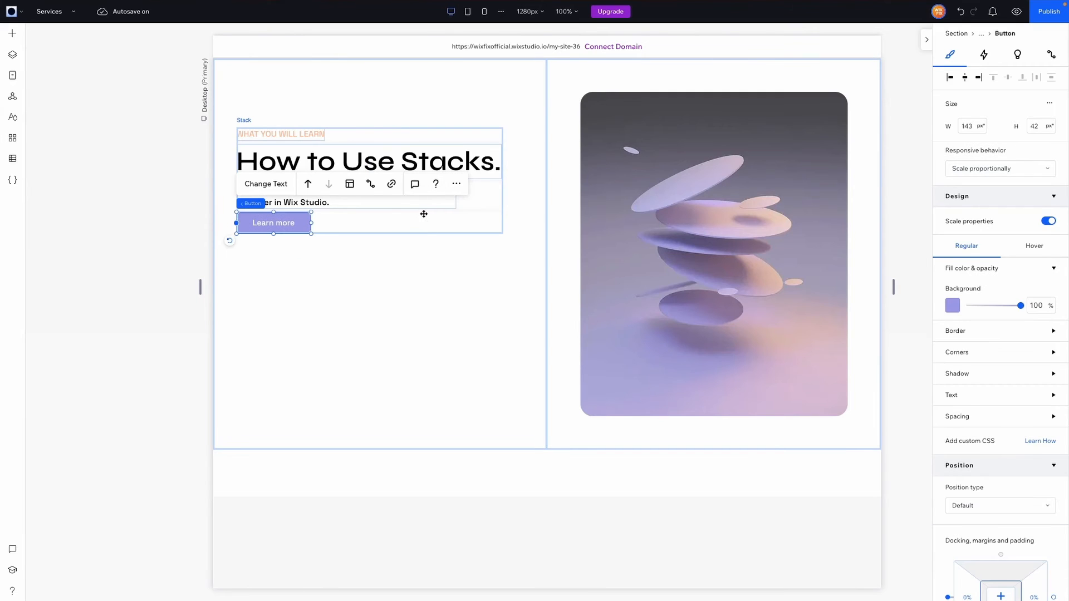
pyautogui.click(421, 210)
# Center the text stack horizontally and vertically within its cell.
pyautogui.click(462, 212)
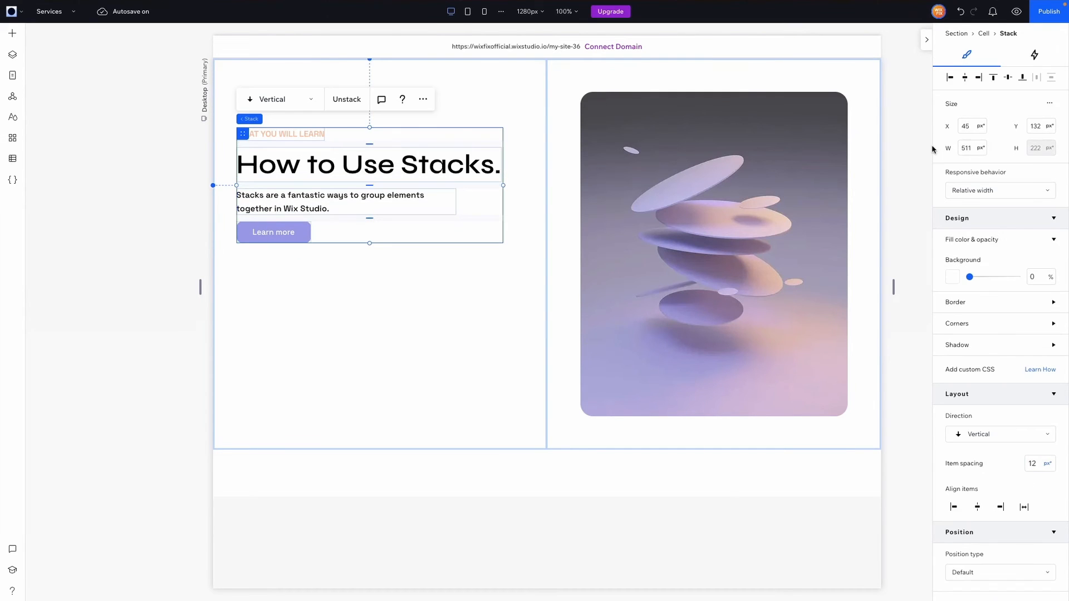
pyautogui.click(965, 77)
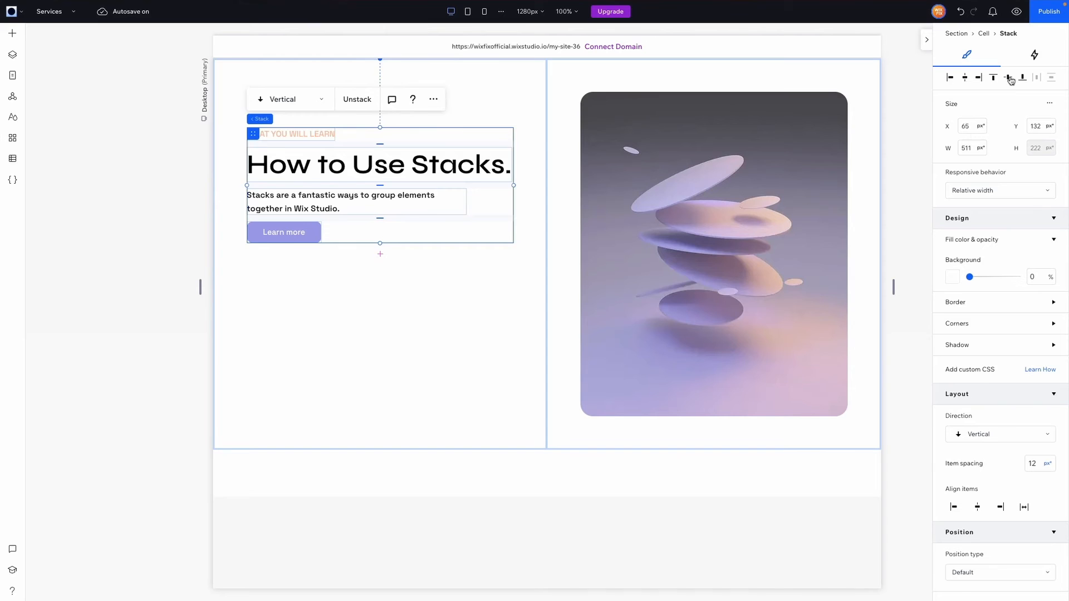
pyautogui.click(1008, 77)
pyautogui.click(911, 209)
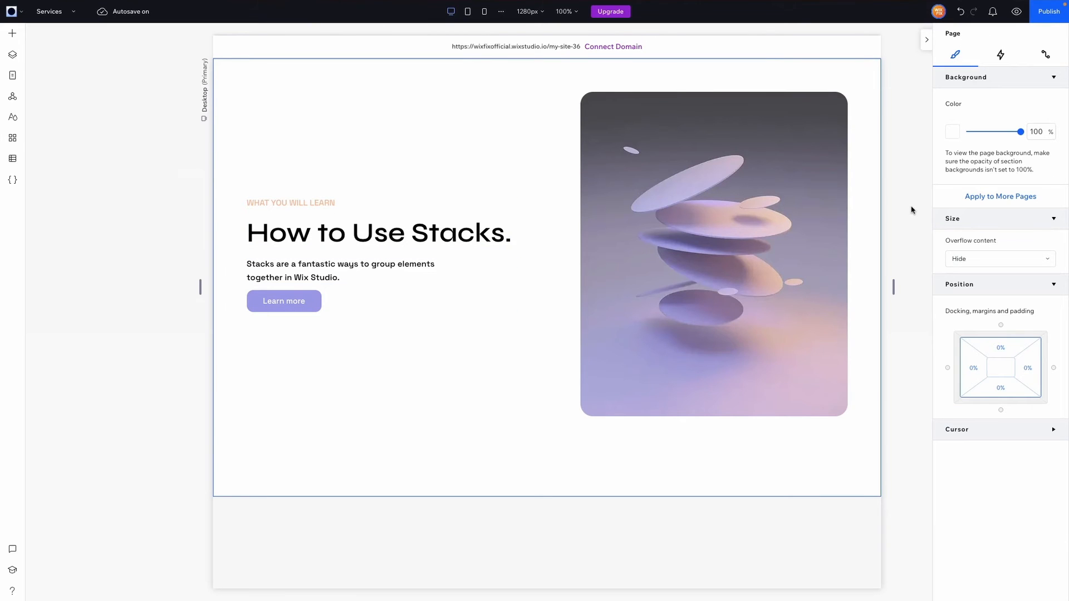
pyautogui.click(558, 275)
pyautogui.click(499, 294)
pyautogui.click(729, 186)
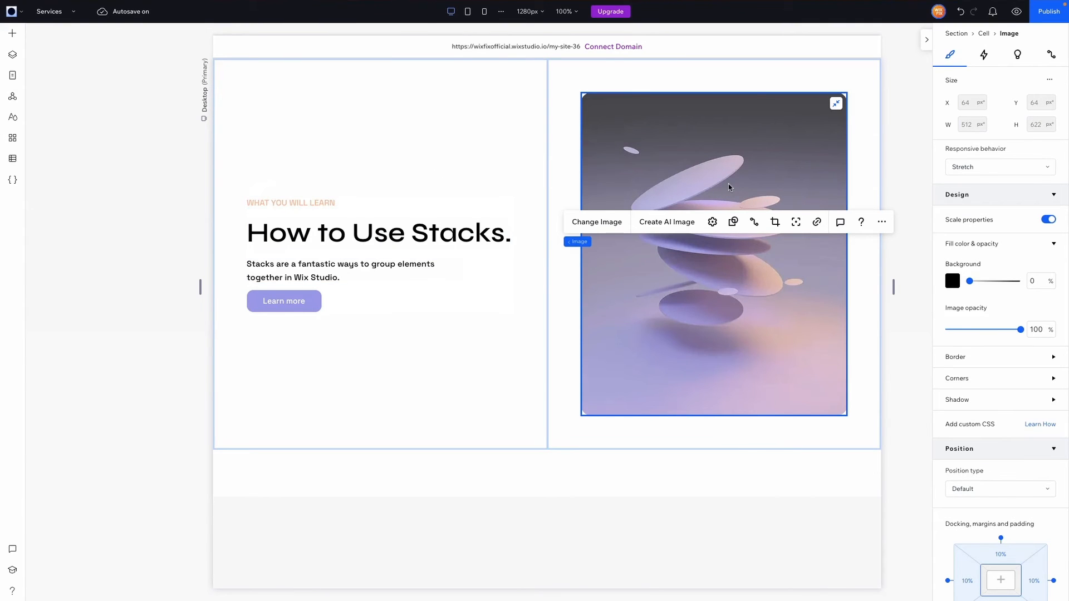
# Unstack the text elements and place a second, outlined Learn more button beside the filled one.
pyautogui.click(417, 294)
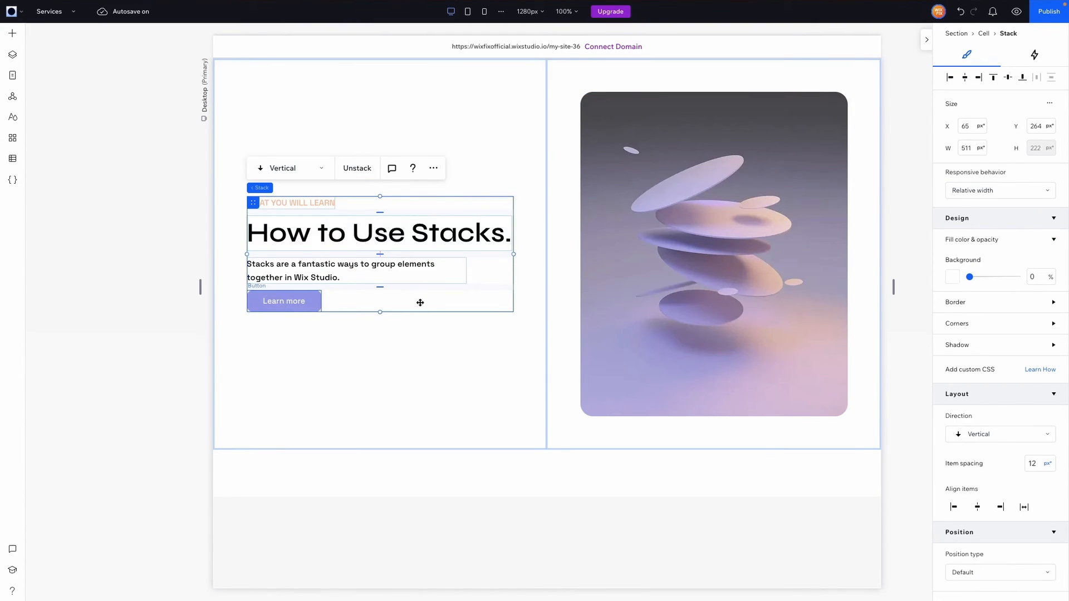
pyautogui.click(318, 314)
pyautogui.click(295, 300)
pyautogui.moveTo(295, 301); pyautogui.dragTo(348, 305)
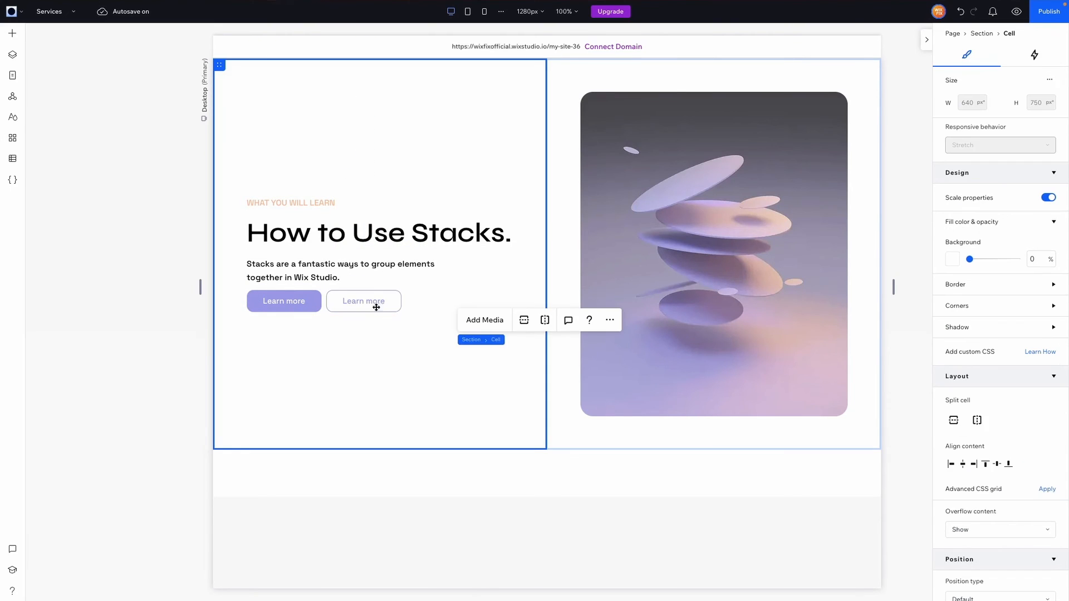
# Try to group both buttons, the paragraph, the heading and the label together in a single selection.
pyautogui.click(371, 306)
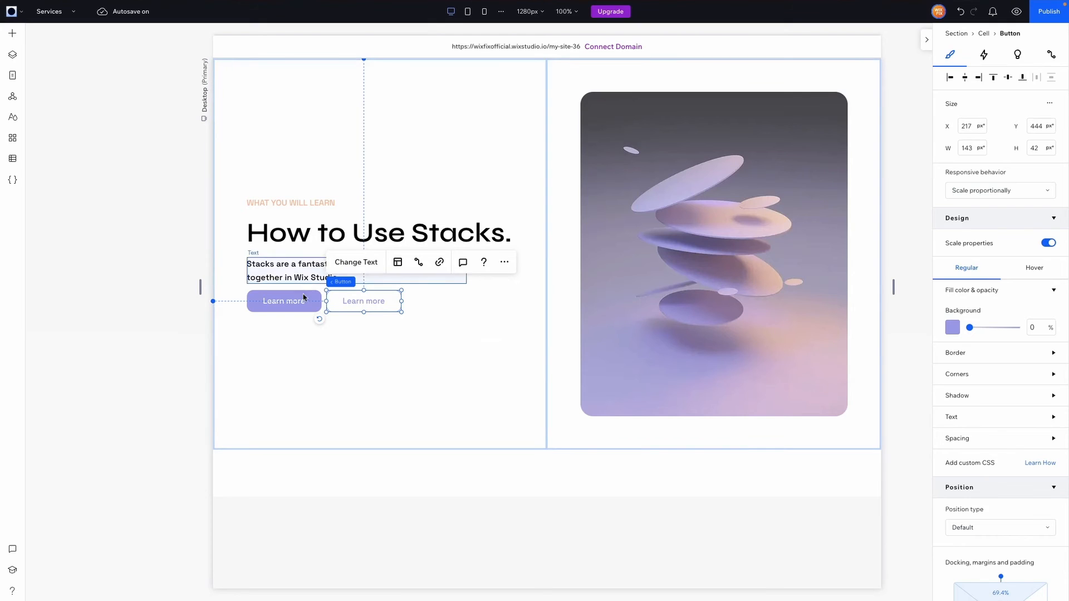
pyautogui.keyDown('shift'); pyautogui.click(286, 301); pyautogui.keyUp('shift')
pyautogui.keyDown('shift'); pyautogui.click(342, 274); pyautogui.keyUp('shift')
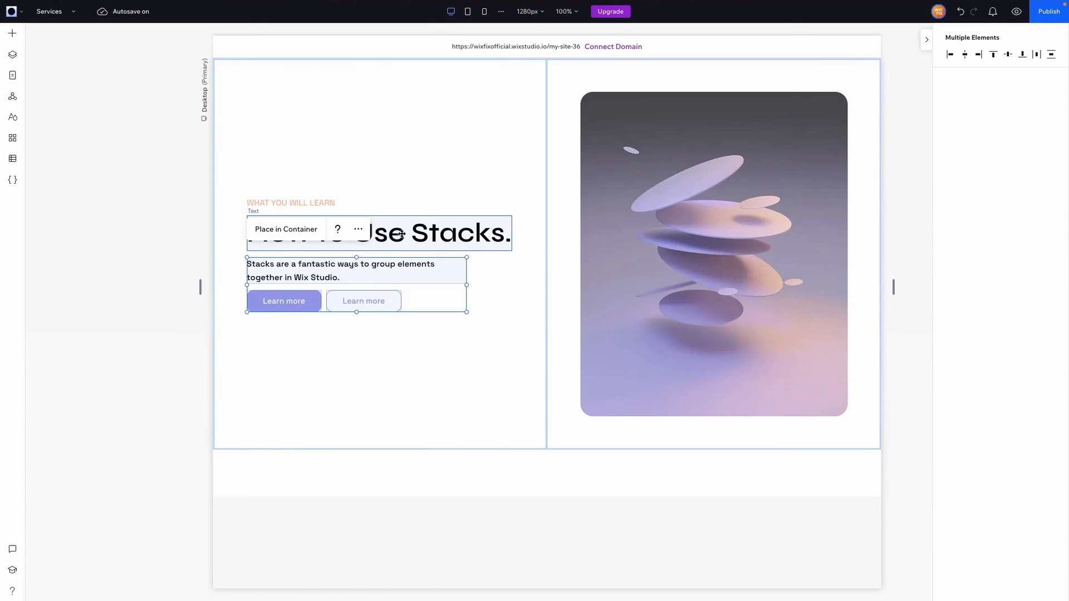
pyautogui.keyDown('shift'); pyautogui.click(351, 240); pyautogui.keyUp('shift')
pyautogui.keyDown('shift'); pyautogui.click(318, 204); pyautogui.keyUp('shift')
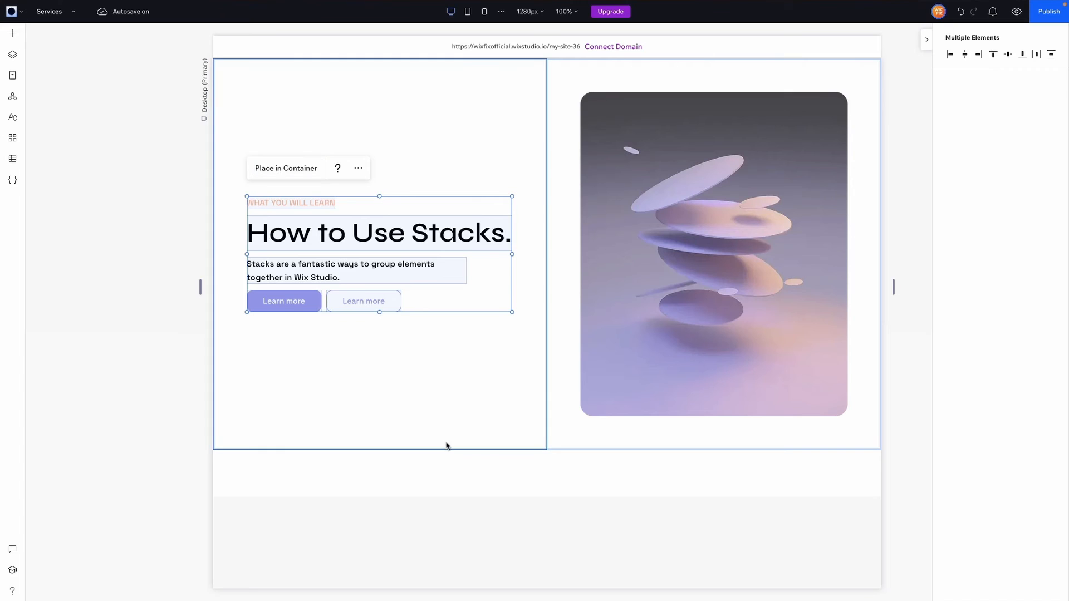
pyautogui.click(450, 407)
# Stack the two Learn more buttons horizontally and widen their item spacing to about 13.5 px.
pyautogui.click(362, 303)
pyautogui.keyDown('shift'); pyautogui.click(308, 304); pyautogui.keyUp('shift')
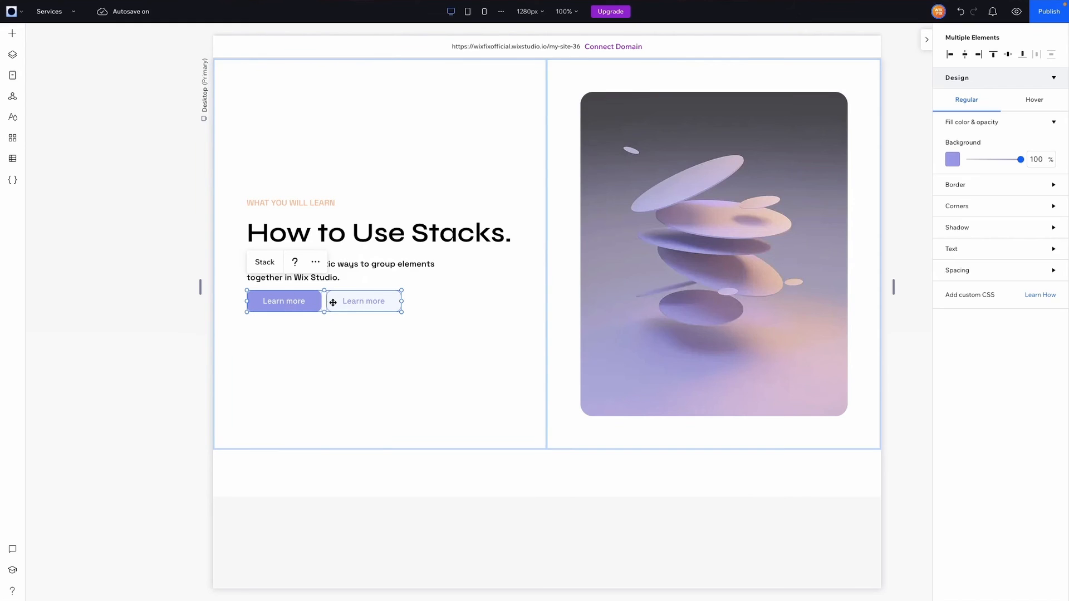
pyautogui.click(265, 263)
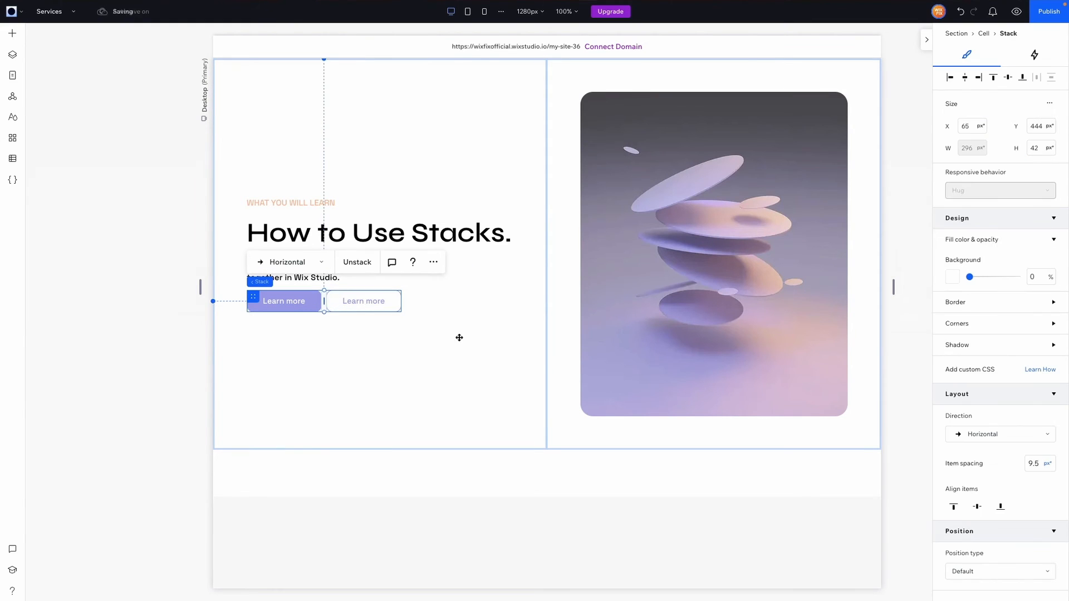
pyautogui.moveTo(324, 301); pyautogui.dragTo(325, 301)
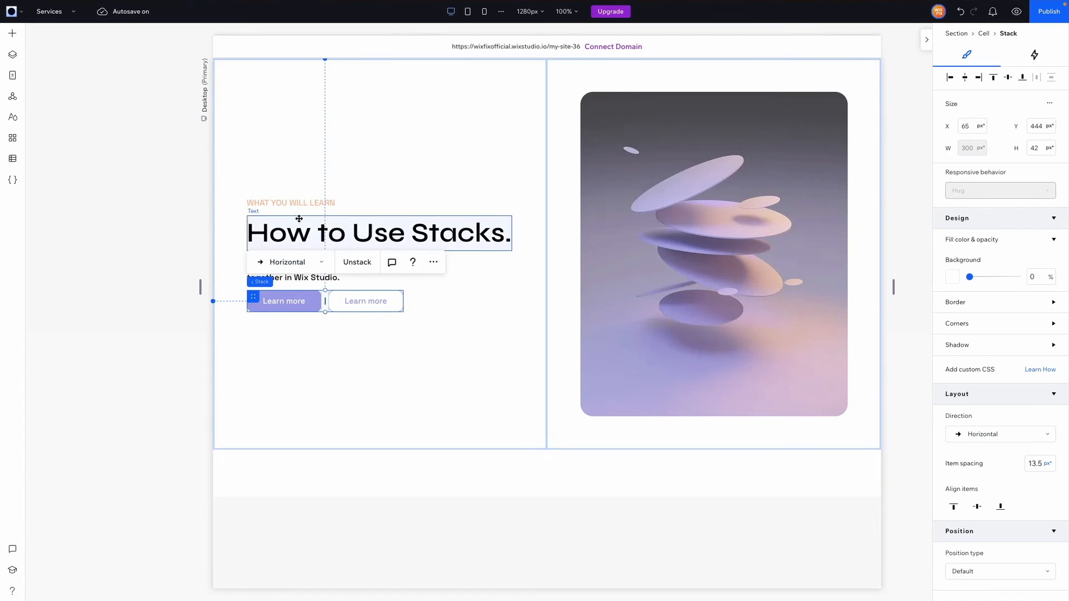
# Stack the label, heading and paragraph vertically with the button stack.
pyautogui.keyDown('shift'); pyautogui.click(293, 203); pyautogui.keyUp('shift')
pyautogui.keyDown('shift'); pyautogui.click(301, 235); pyautogui.keyUp('shift')
pyautogui.keyDown('shift'); pyautogui.click(303, 265); pyautogui.keyUp('shift')
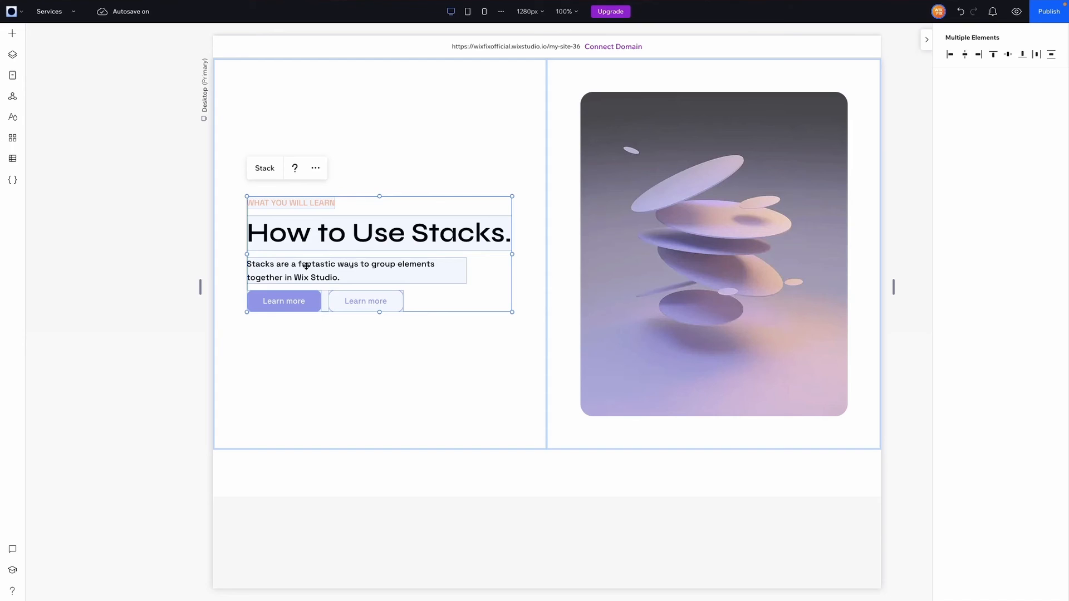
pyautogui.click(268, 169)
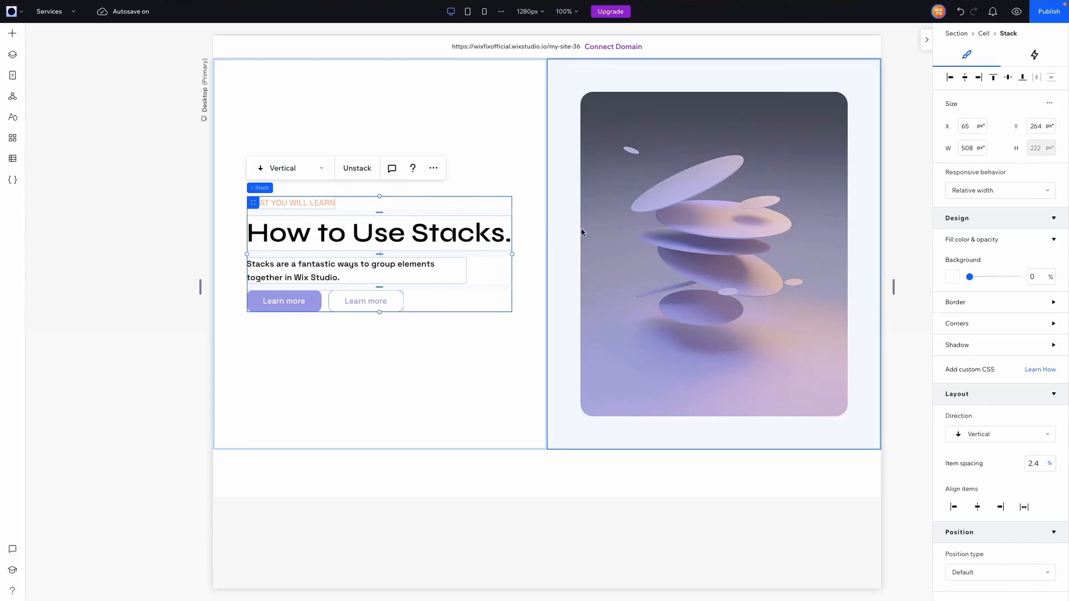
# Fill the new outer stack's background with the lightest orange theme color.
pyautogui.click(954, 281)
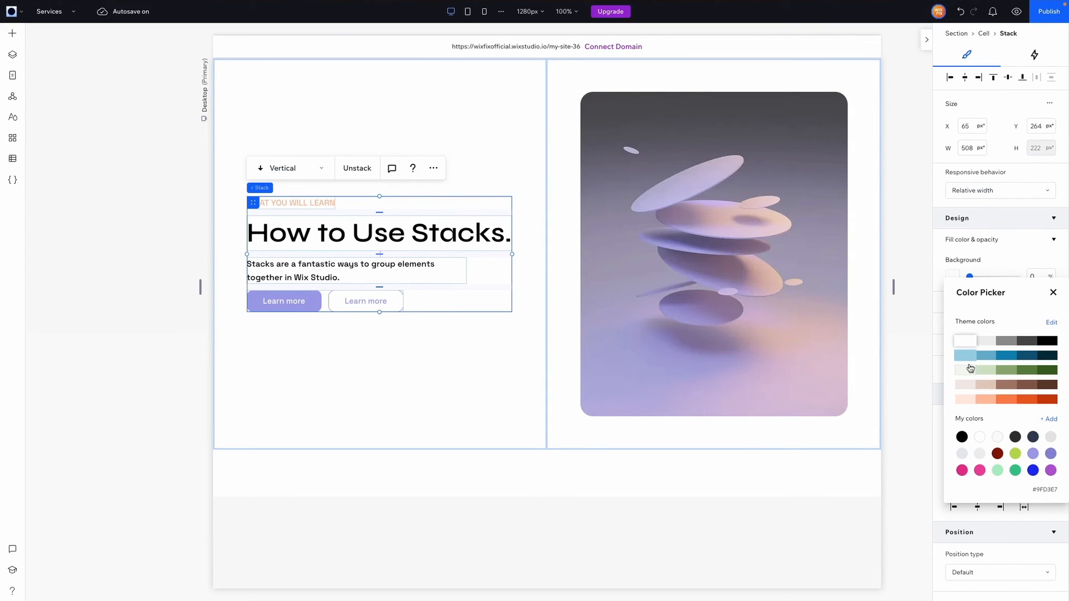
pyautogui.click(964, 400)
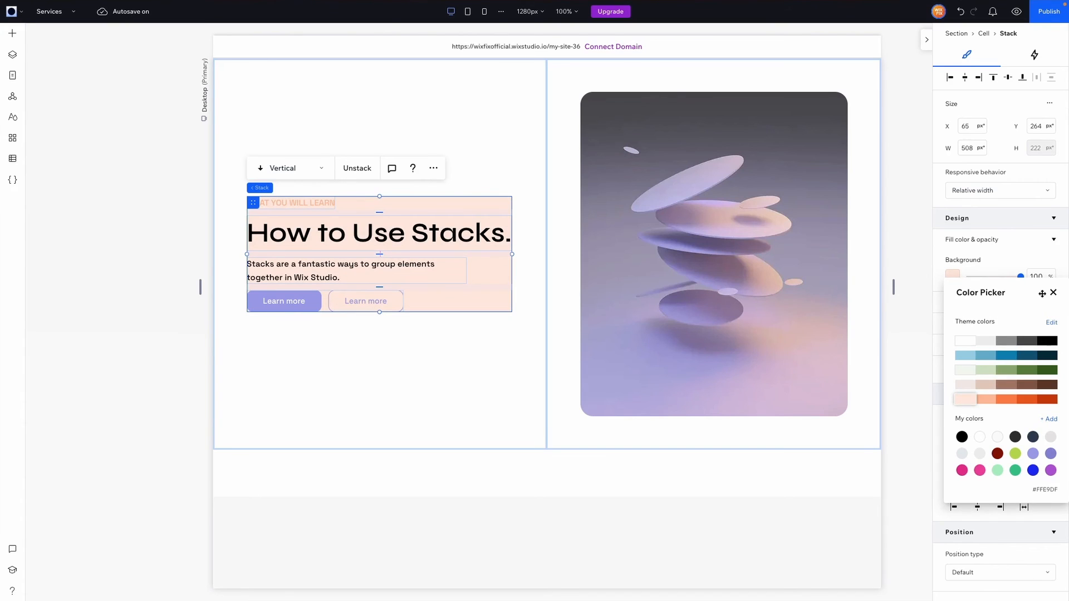
pyautogui.click(1053, 293)
# Set the outer stack's padding to 7.5% on all sides.
pyautogui.scroll(-4, 1004, 377)
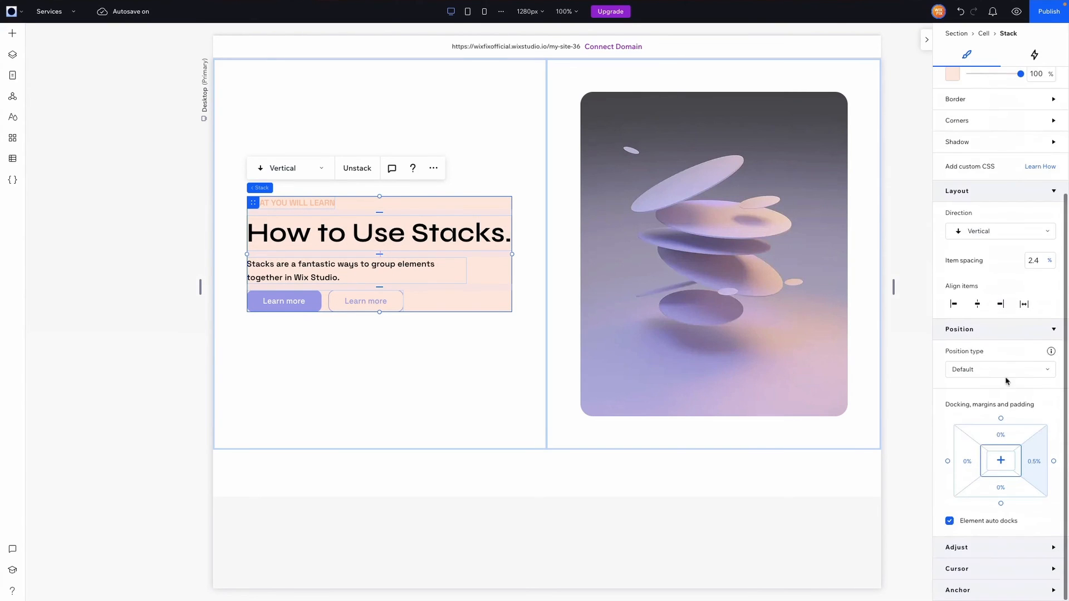
pyautogui.click(997, 460)
pyautogui.write('7.5')
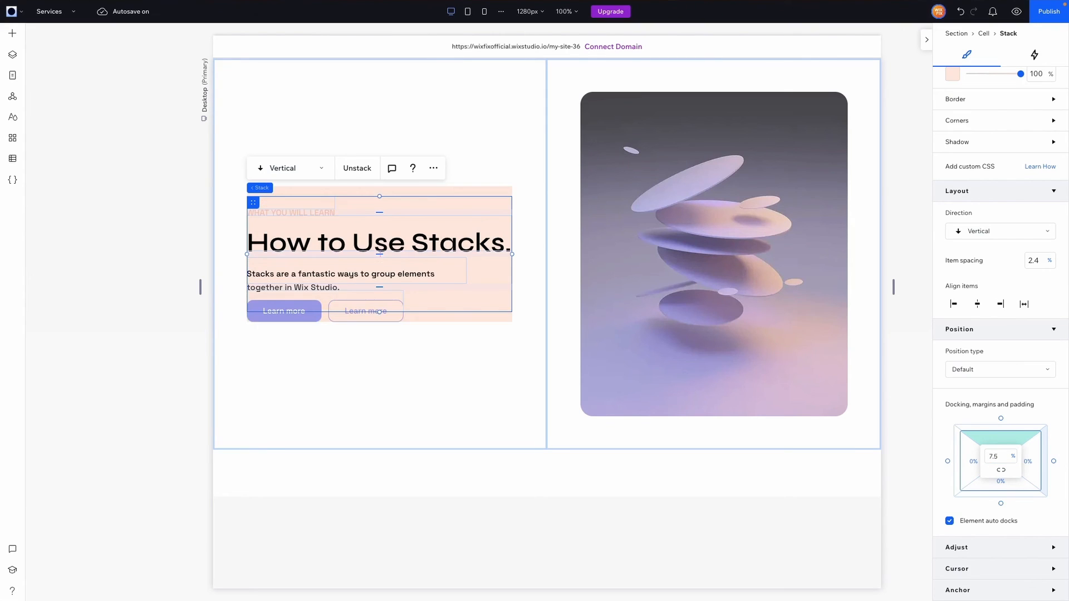
pyautogui.click(1000, 470)
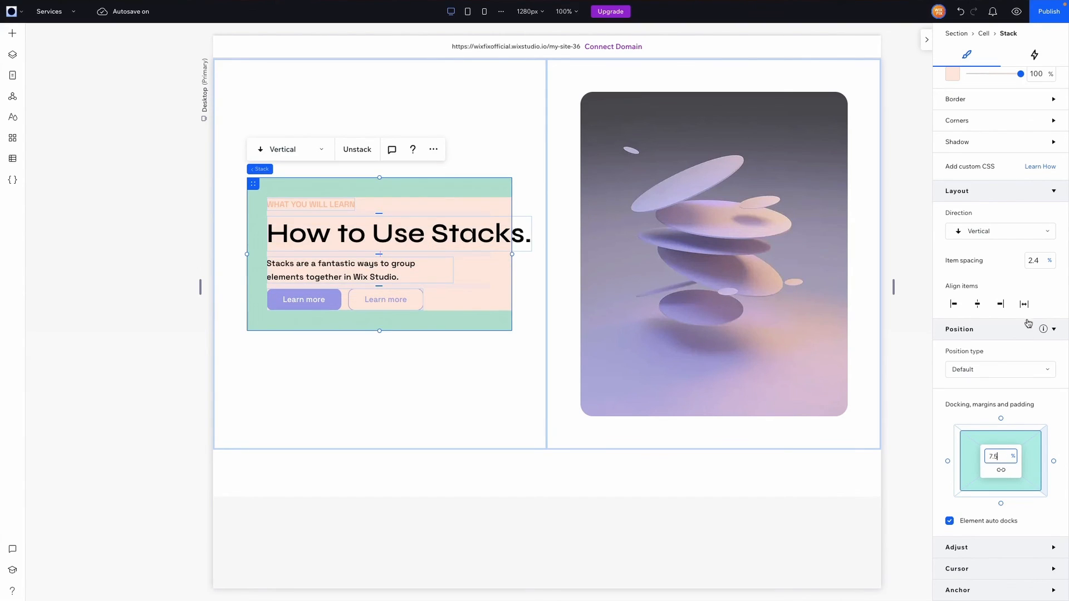
# Set the heading's responsive behavior to Scale proportionally and narrow it to about 422 px so it fits inside the padded stack.
pyautogui.click(445, 241)
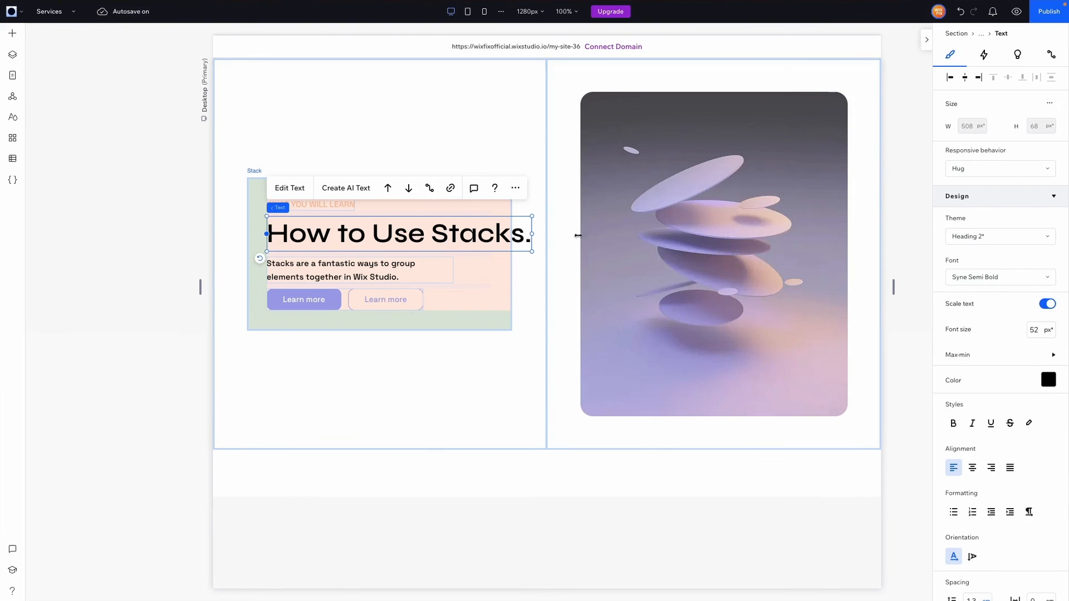
pyautogui.click(961, 169)
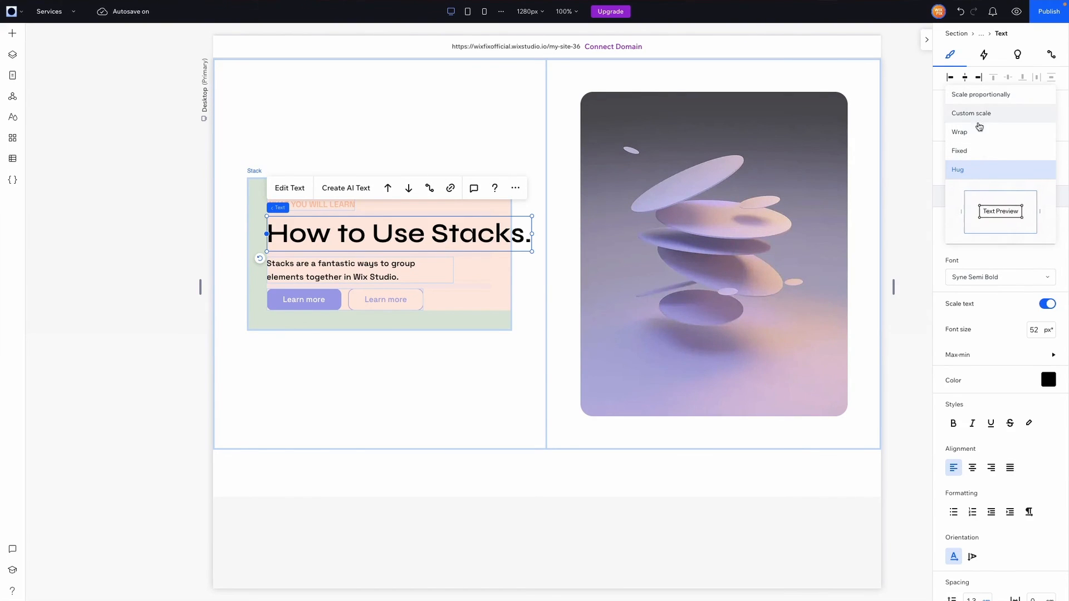
pyautogui.click(972, 94)
pyautogui.moveTo(529, 243); pyautogui.dragTo(504, 231)
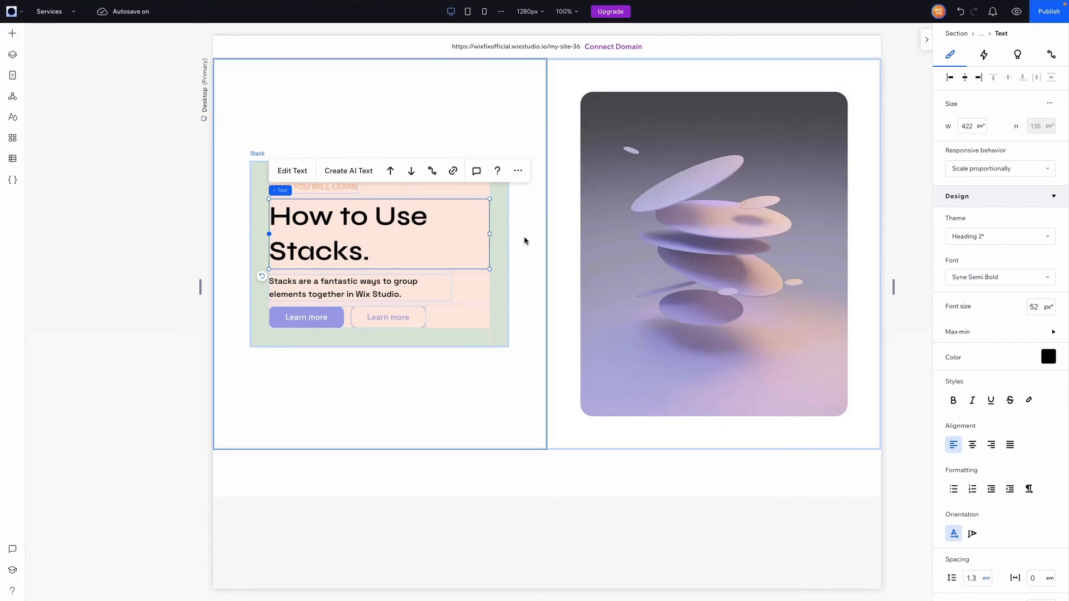
pyautogui.click(495, 321)
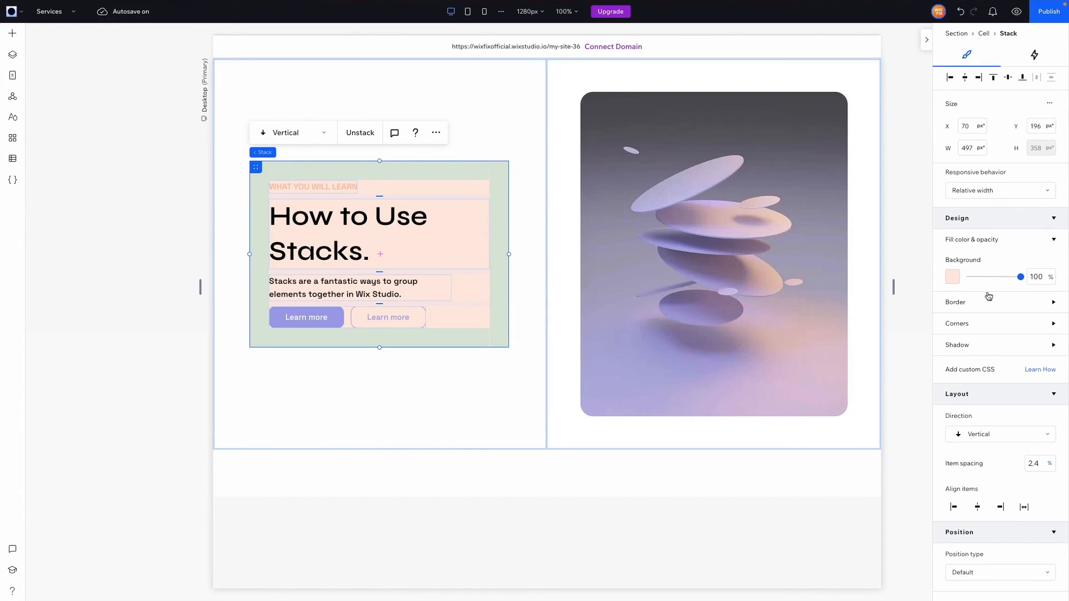
# Round all corners of the outer stack holding the label, heading, paragraph and buttons.
pyautogui.click(964, 323)
pyautogui.click(958, 361)
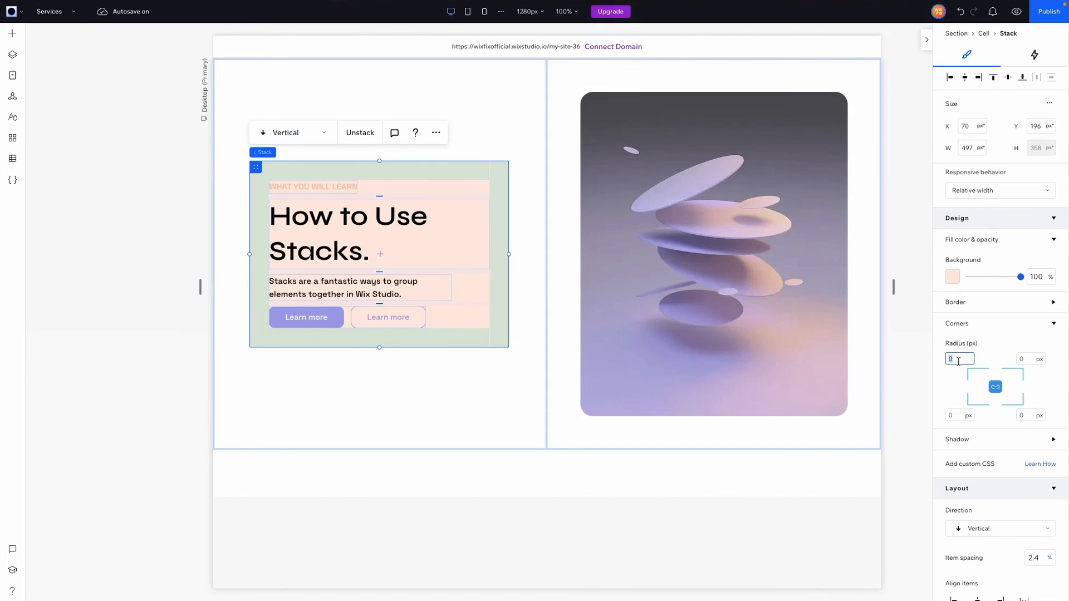
pyautogui.click(528, 387)
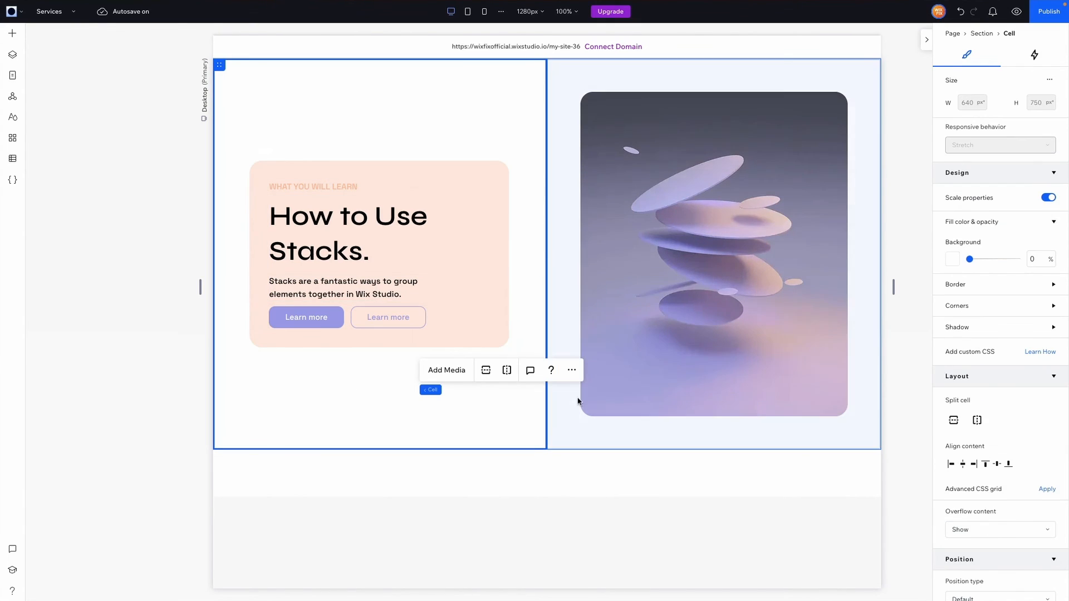
# Set the nested button stack's background opacity to 100% and its padding to 24 px on all sides.
pyautogui.click(501, 273)
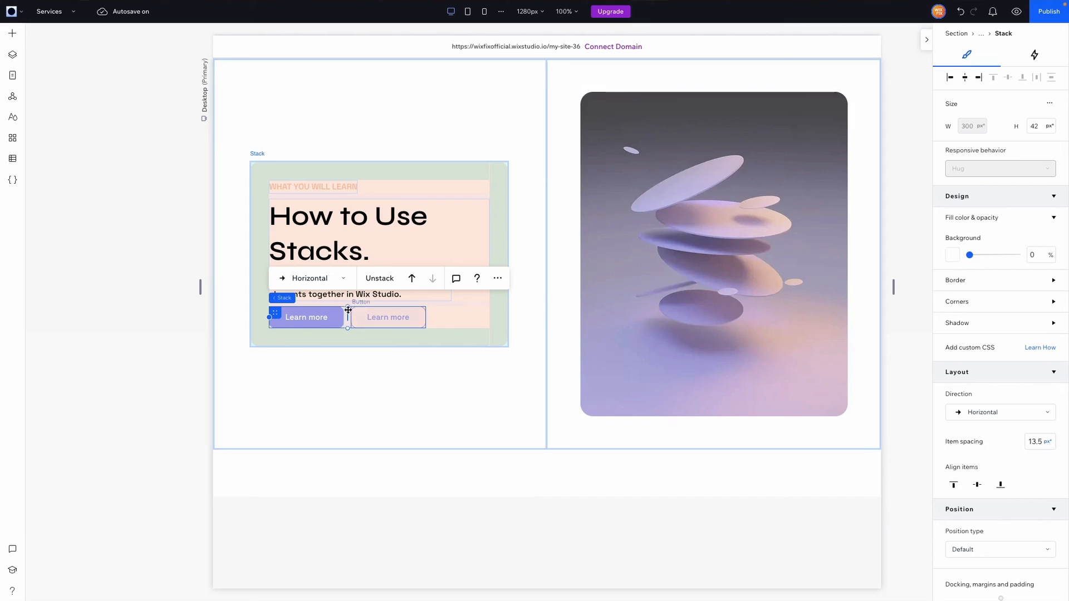
pyautogui.moveTo(983, 258); pyautogui.dragTo(1068, 257)
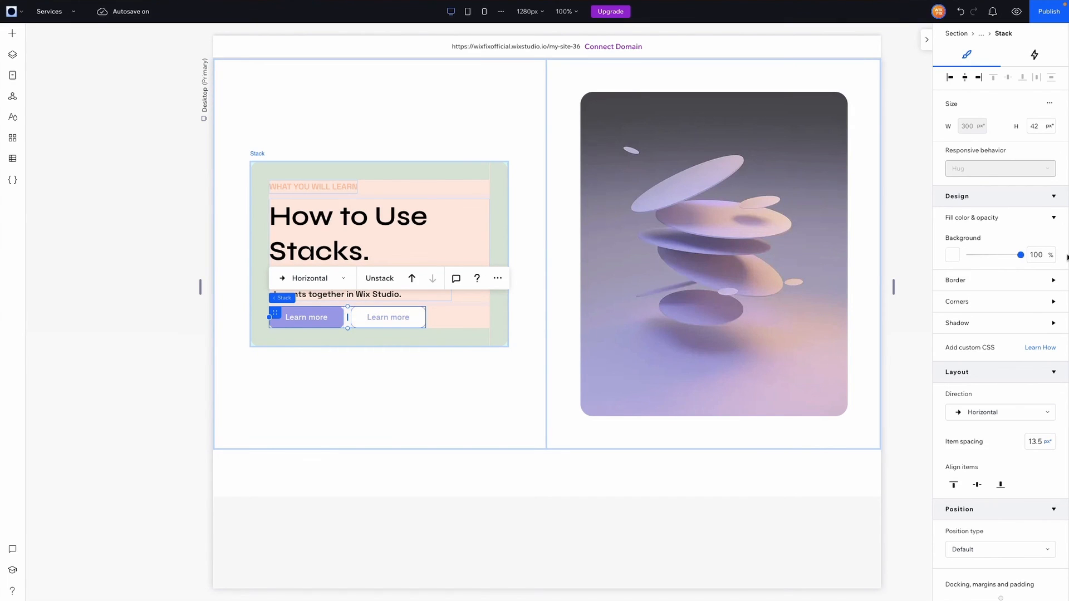
pyautogui.scroll(-3, 994, 357)
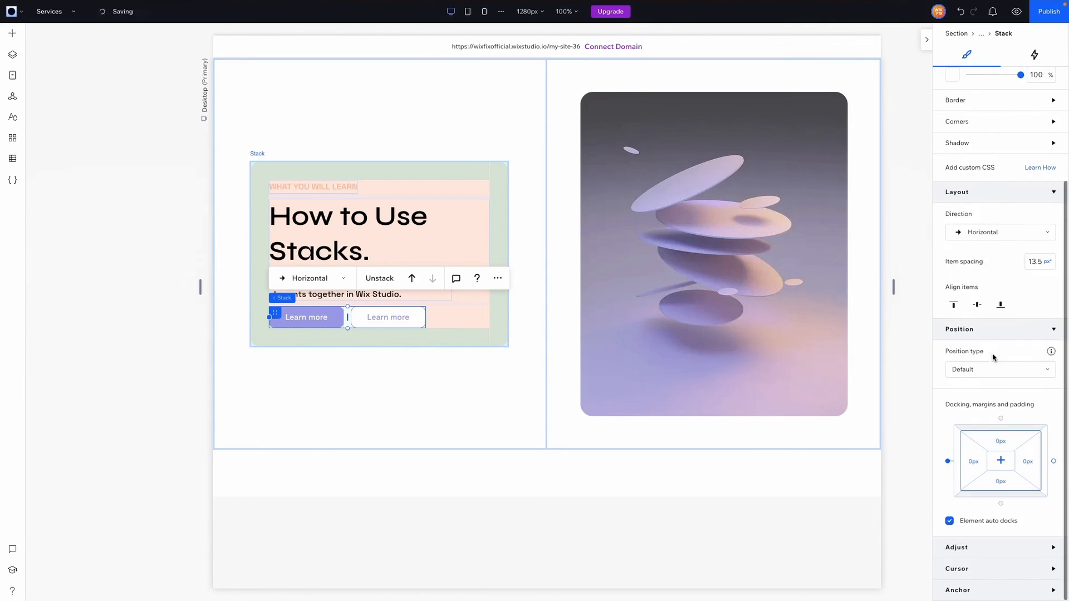
pyautogui.click(1011, 441)
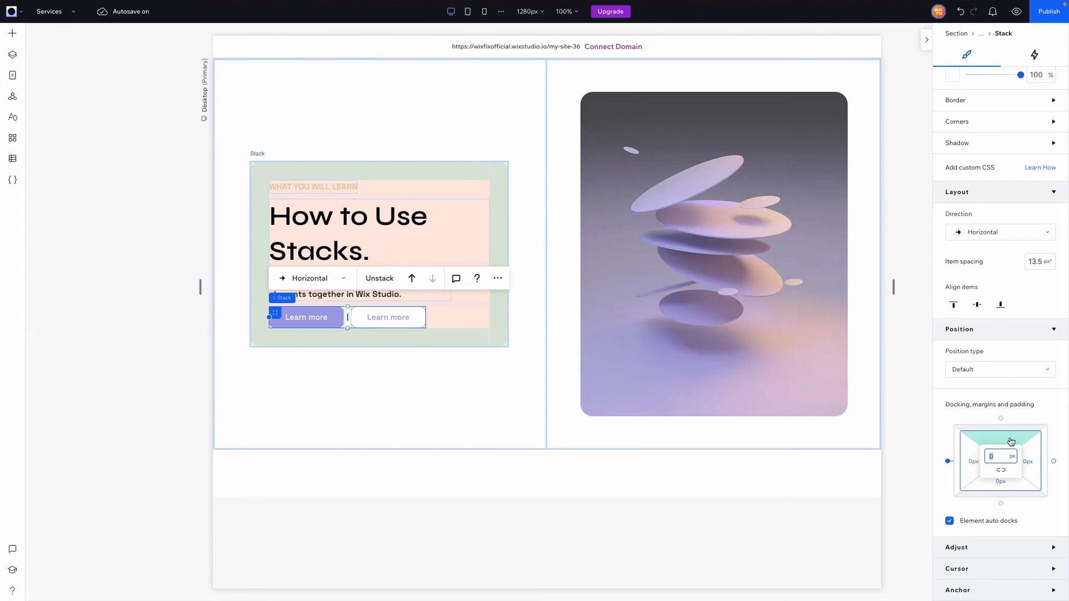
pyautogui.write('24')
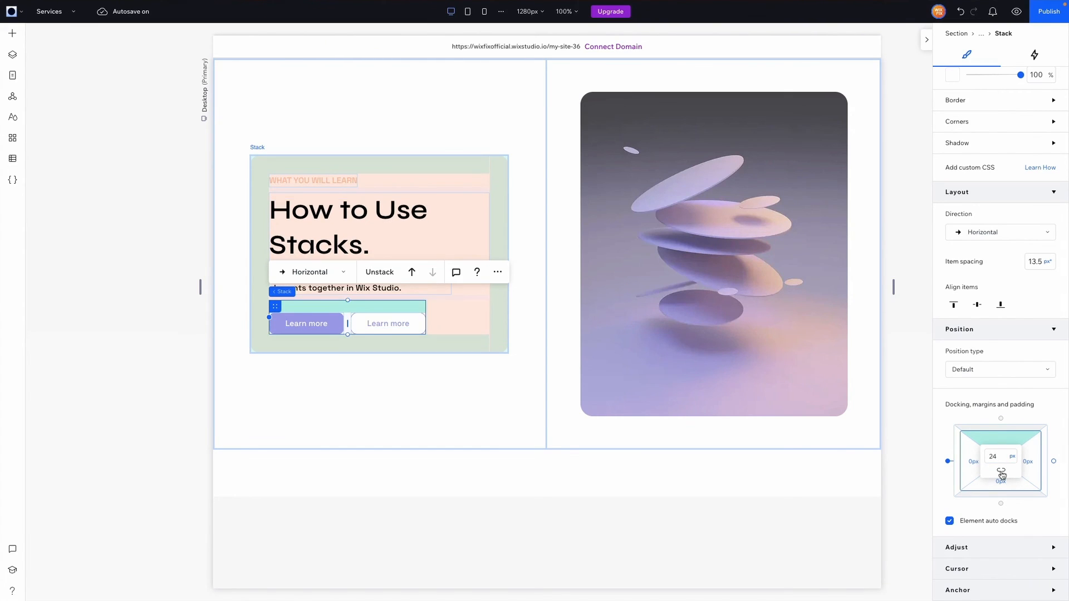
pyautogui.click(1002, 471)
# Round the button stack's corners with a 12 px radius and reduce its padding to 12 px on all sides.
pyautogui.scroll(3, 988, 396)
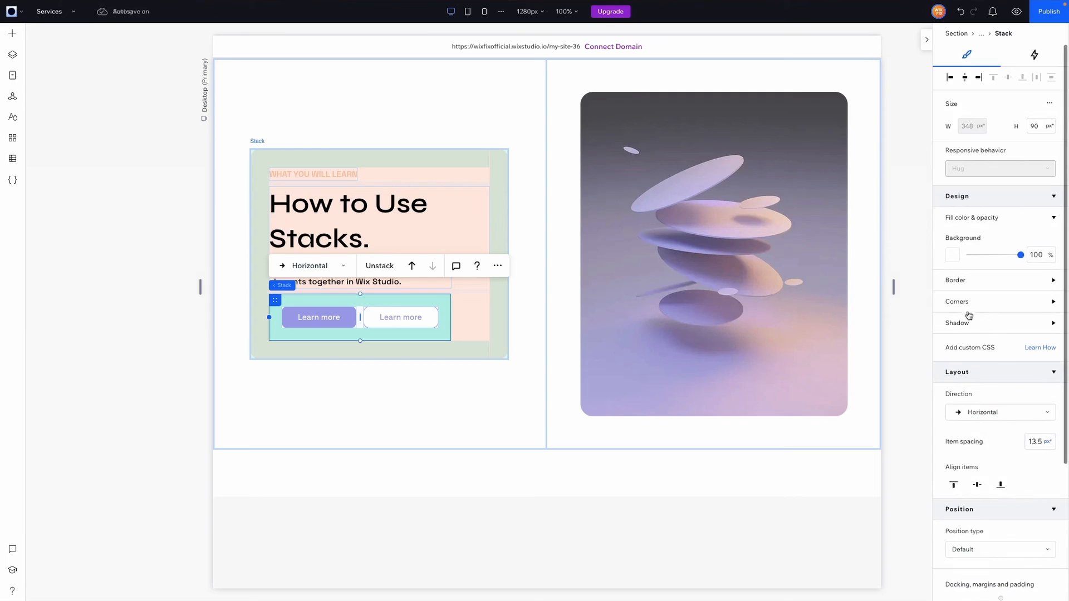
pyautogui.click(967, 302)
pyautogui.scroll(-5, 968, 317)
pyautogui.scroll(1, 974, 448)
pyautogui.click(1012, 465)
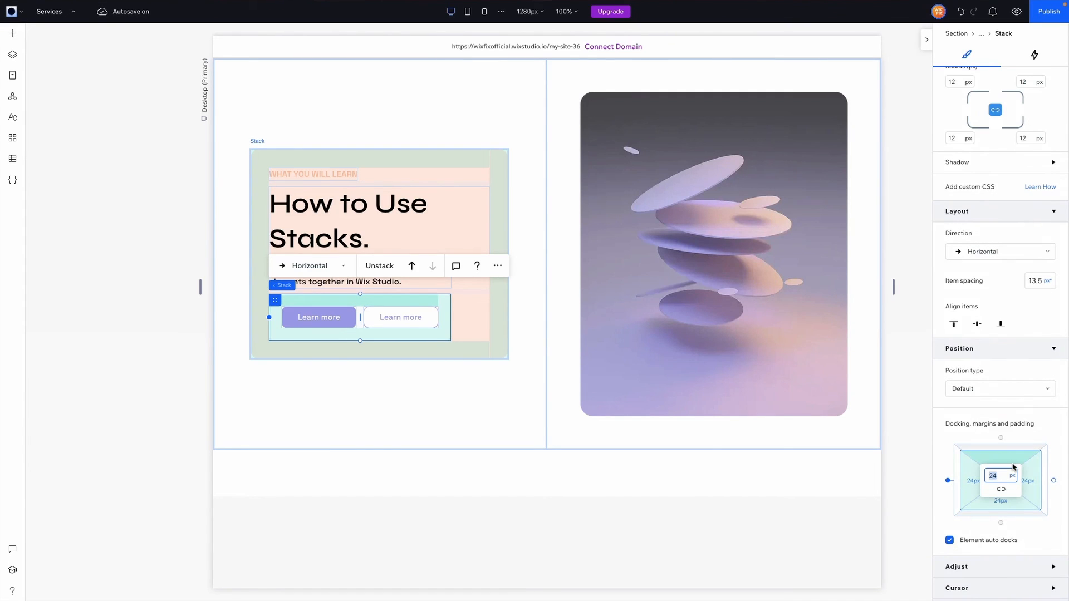
pyautogui.write('12')
pyautogui.click(524, 285)
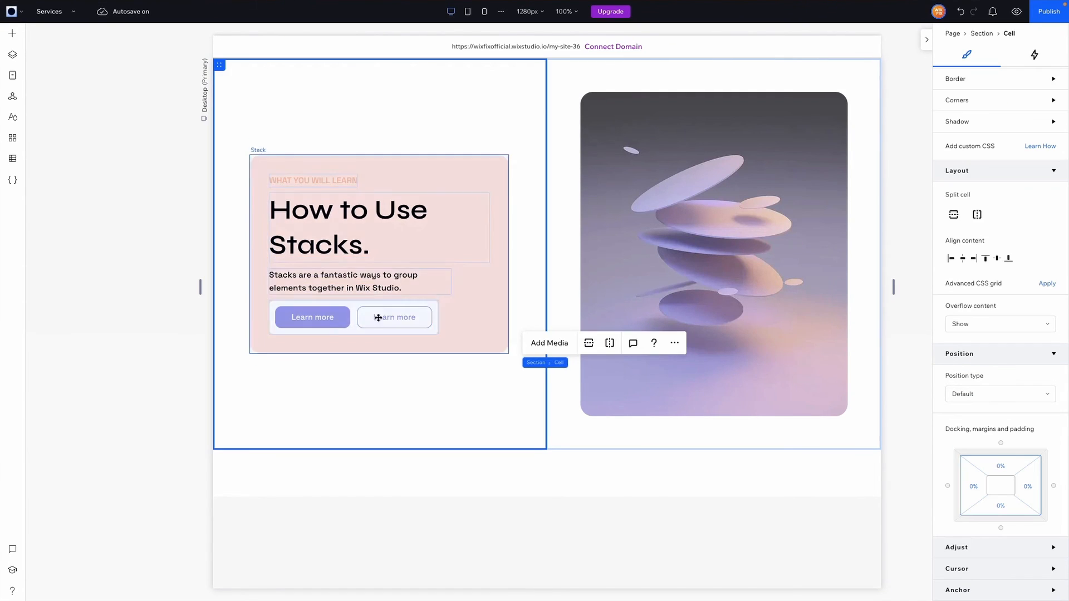